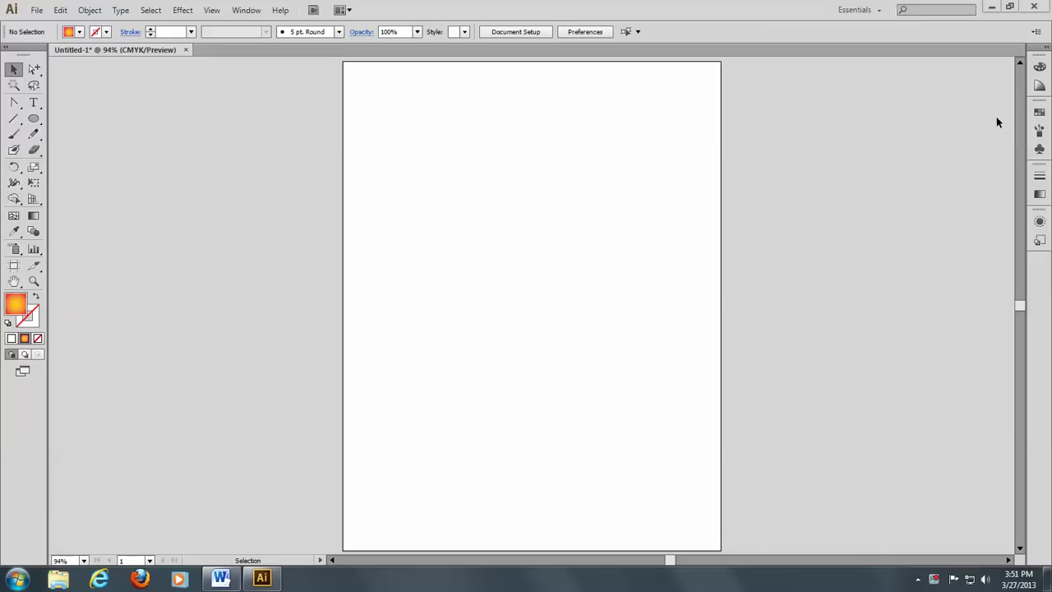
Set the fill colour to CMYK Cyan from the Swatches panel
left_click(1038, 115)
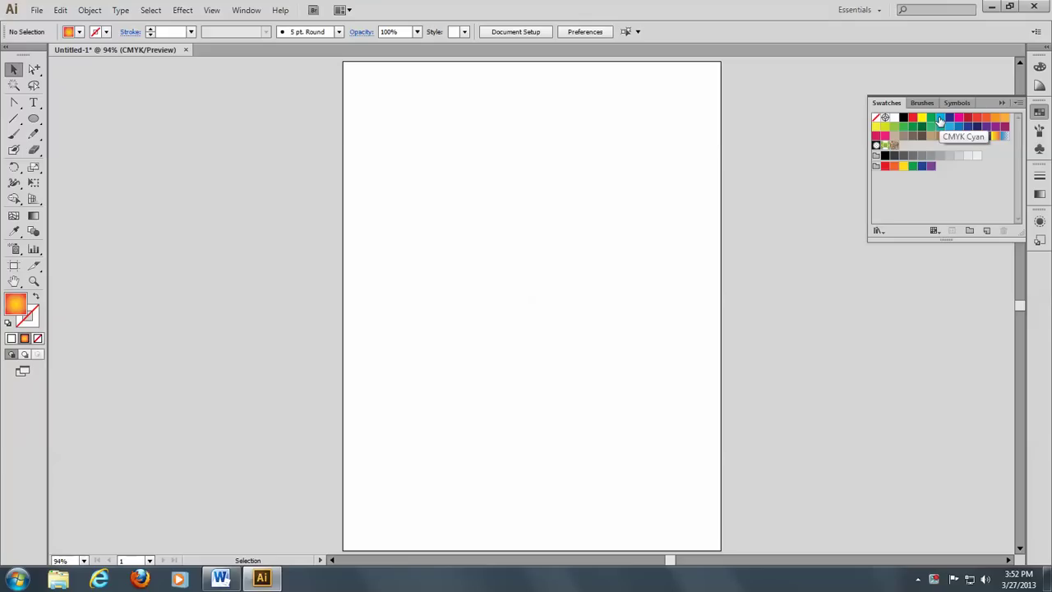
left_click(940, 120)
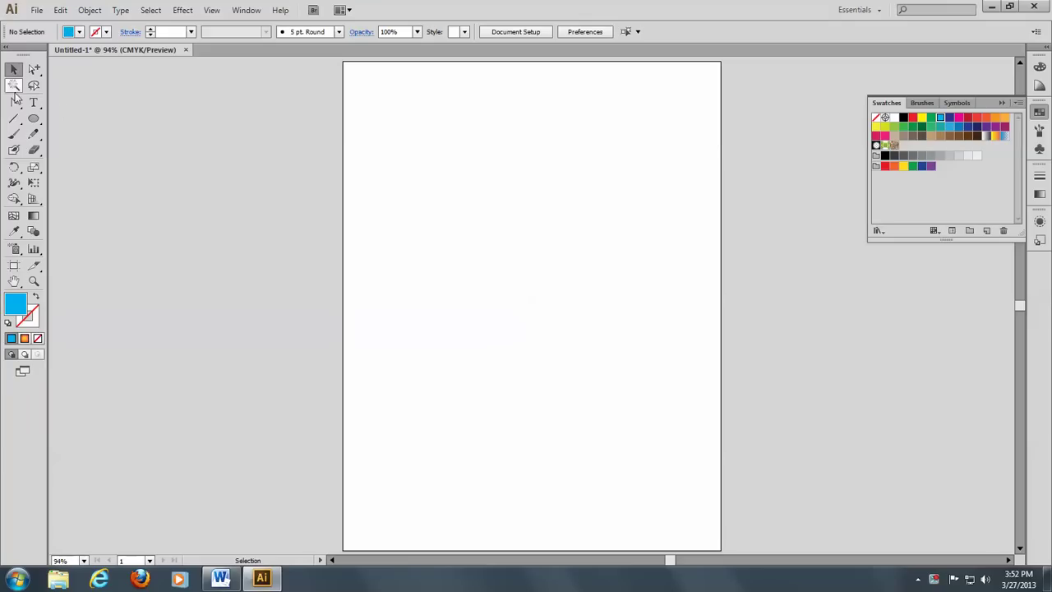
Draw a cyan square near the artboard's top-left with the Rectangle tool
left_click(33, 120)
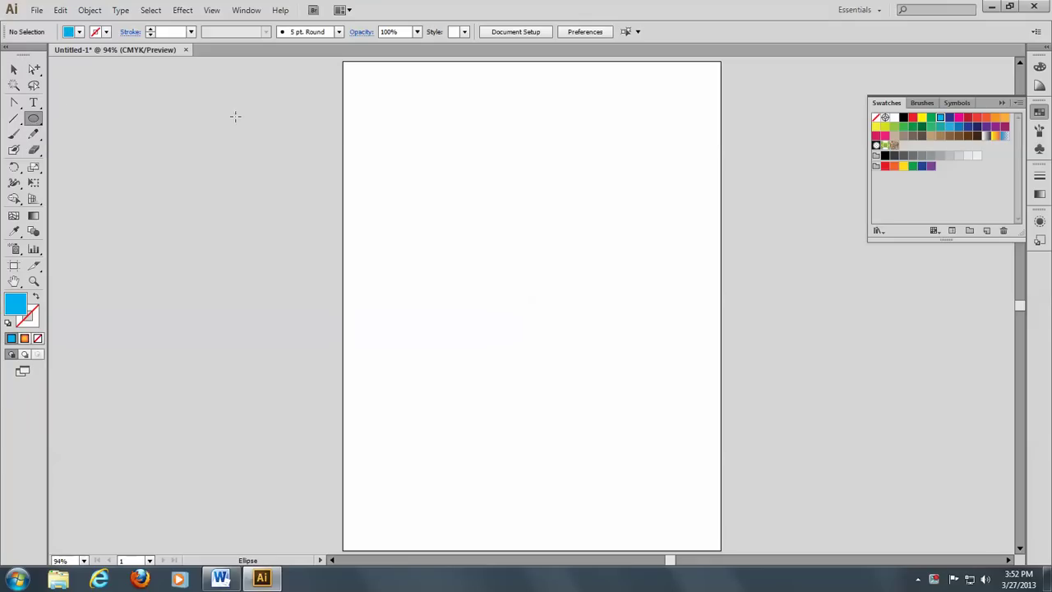
left_click_drag(40, 114, 64, 119)
left_click_drag(388, 107, 429, 149)
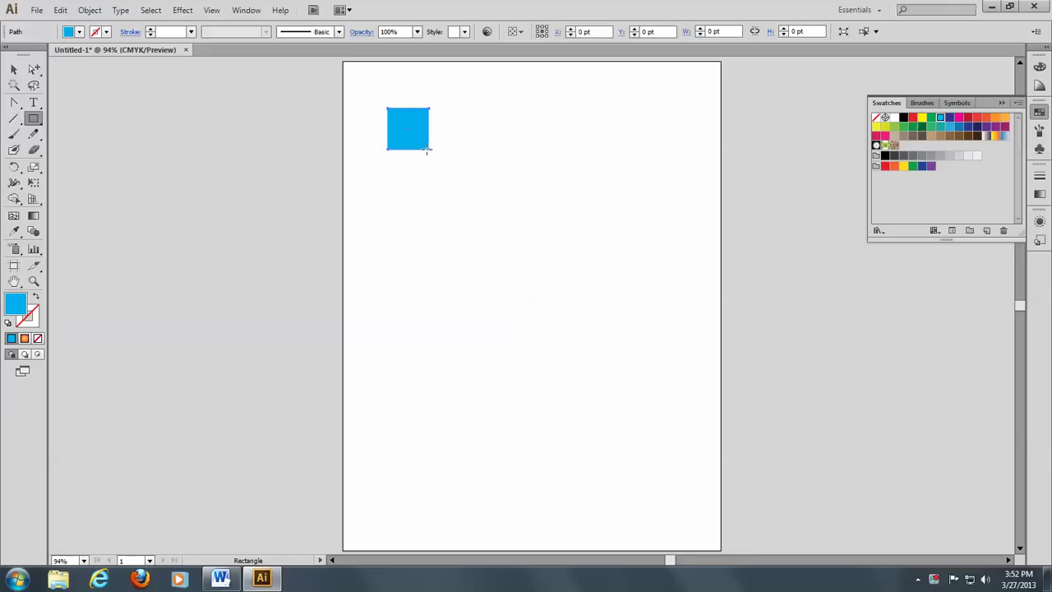
Draw a circle near the bottom-right and fill it with CMYK Magenta
left_click_drag(37, 120, 79, 152)
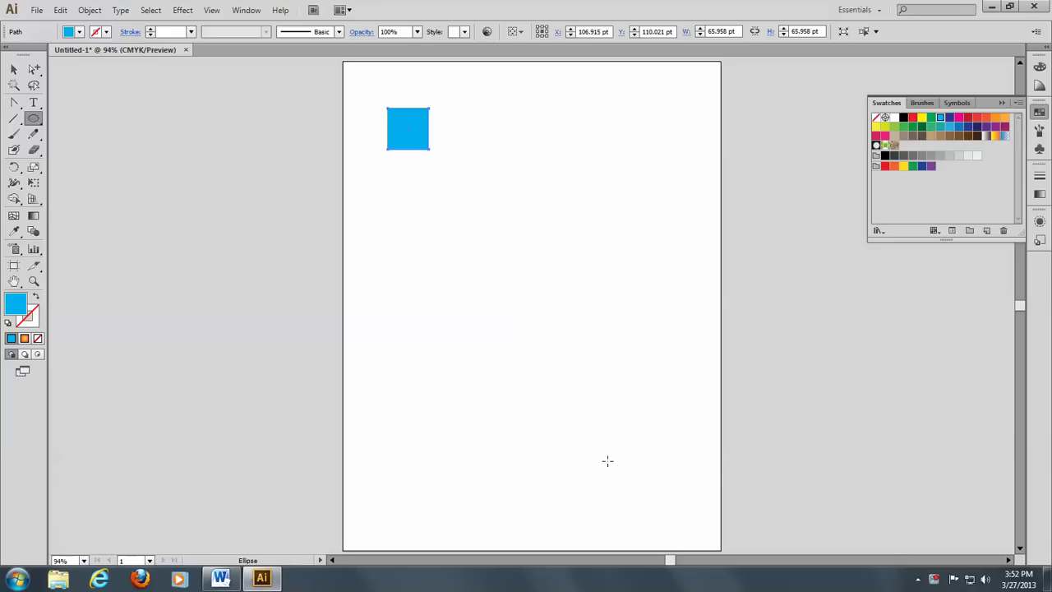
left_click_drag(612, 460, 666, 506)
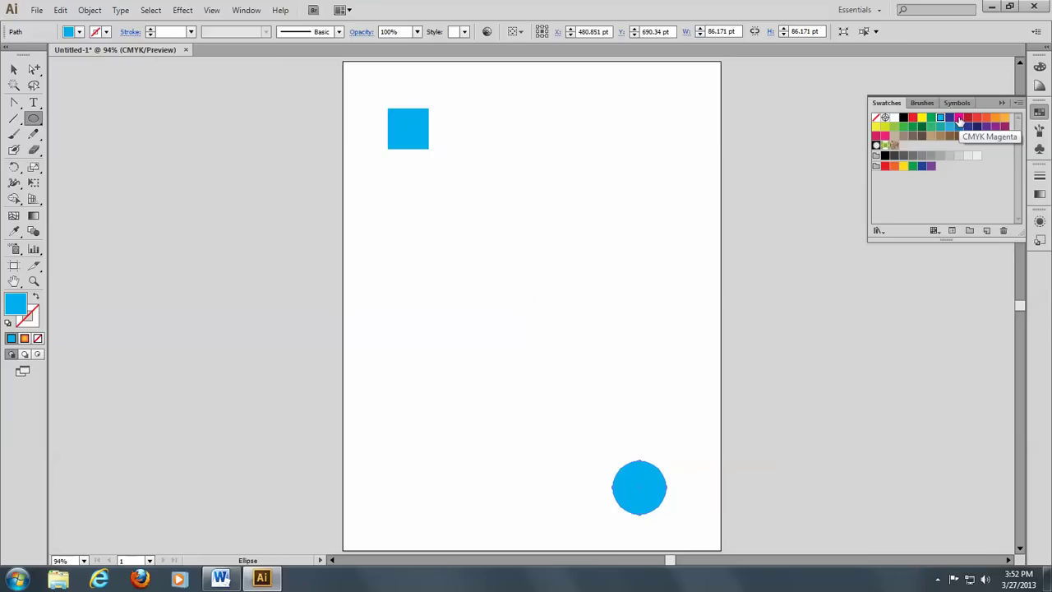
left_click(959, 120)
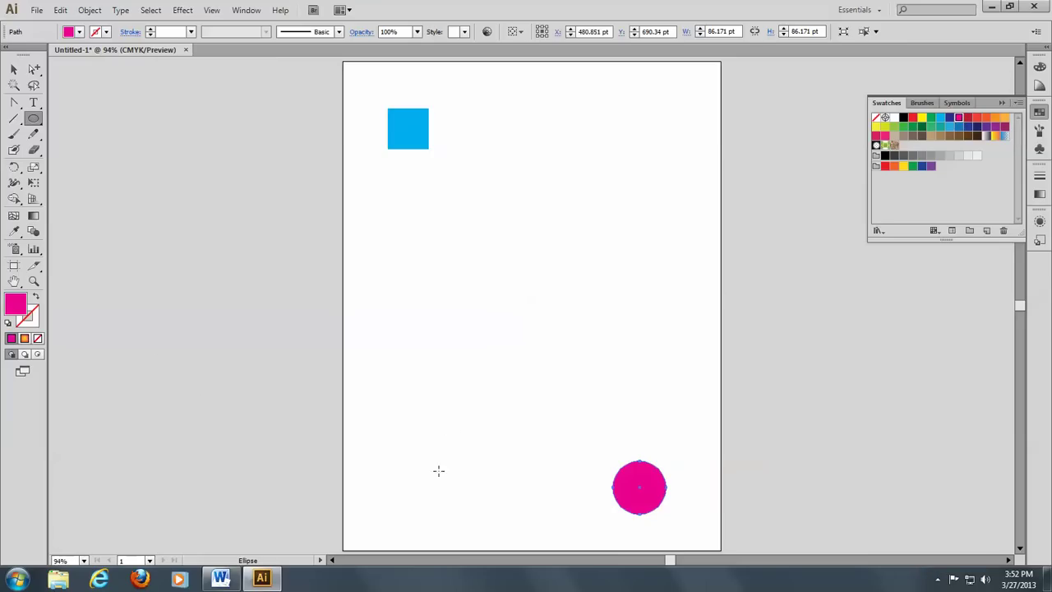
left_click(34, 233)
Set Blend Options spacing to Specified Steps with 8 steps
double_click(34, 234)
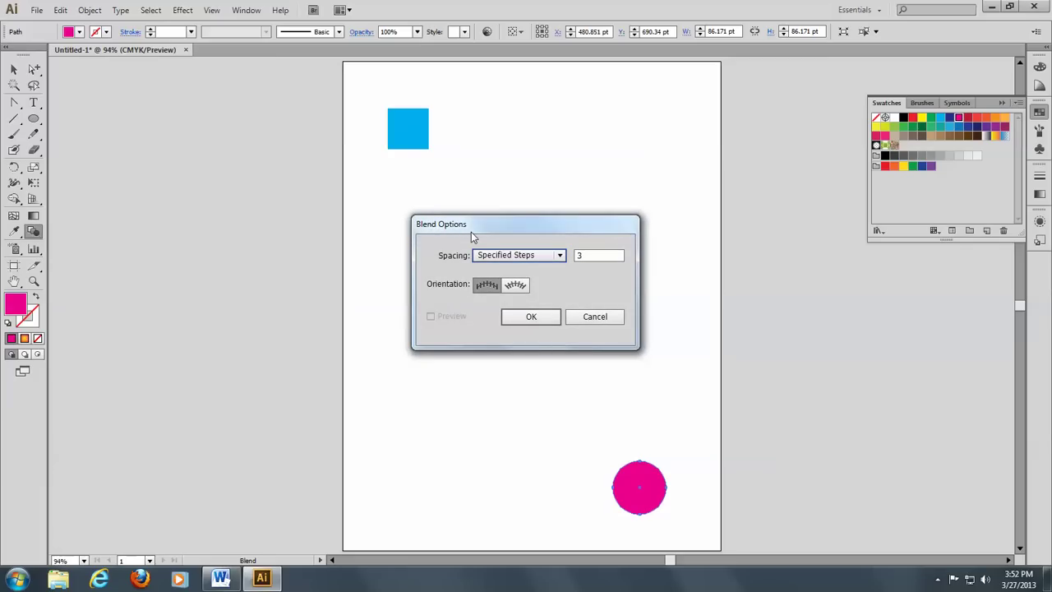
left_click(559, 257)
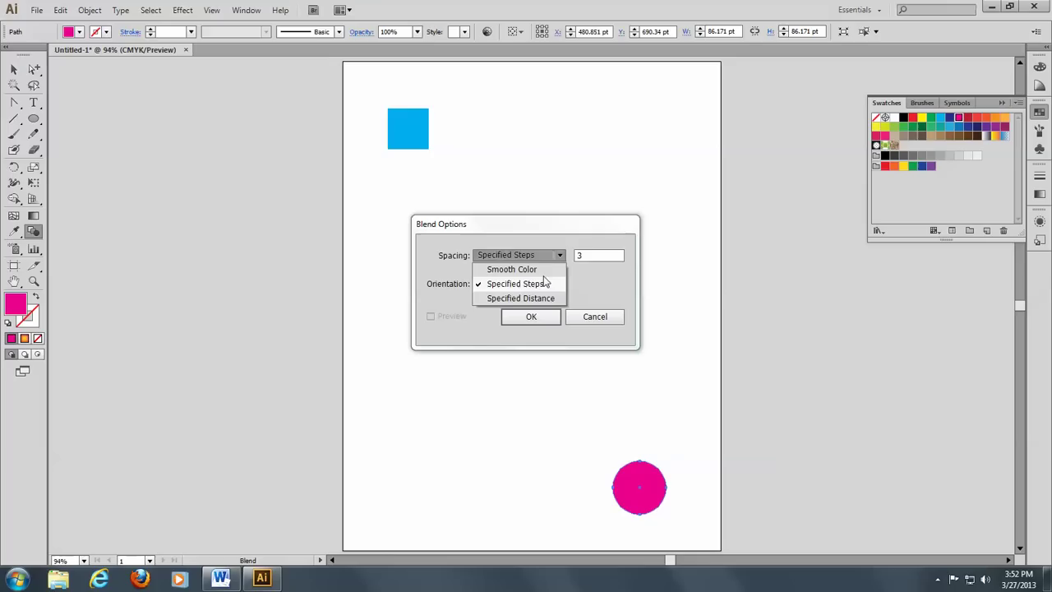
left_click(591, 253)
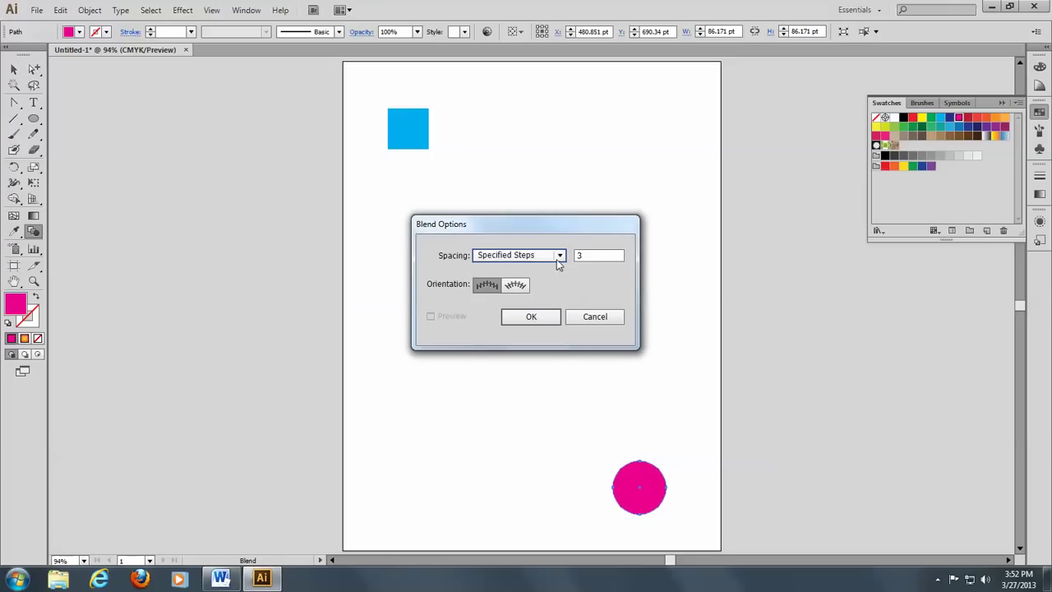
left_click(595, 256)
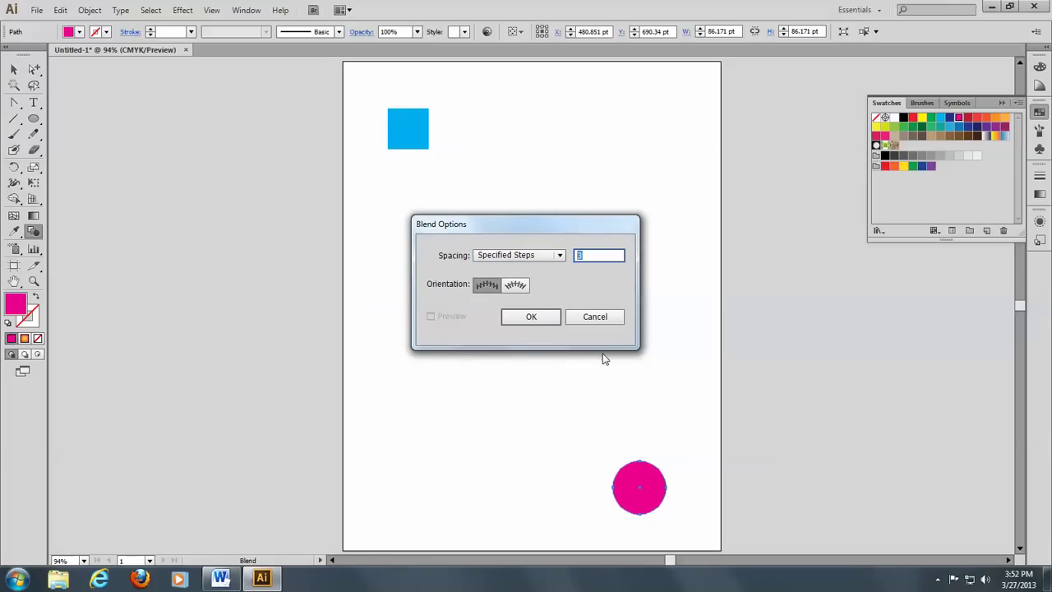
type("8")
left_click(539, 318)
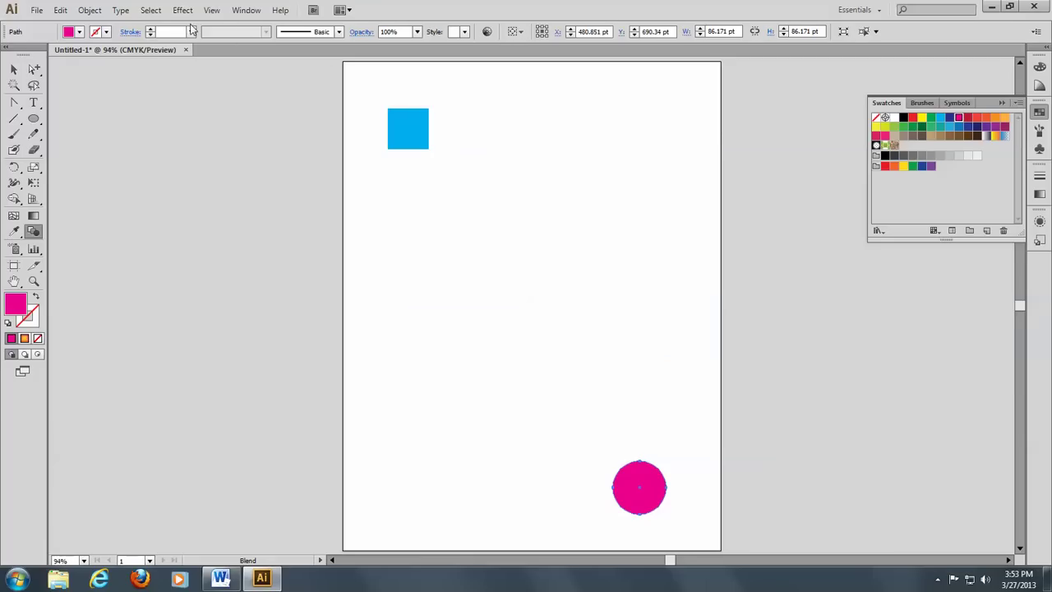
left_click(87, 12)
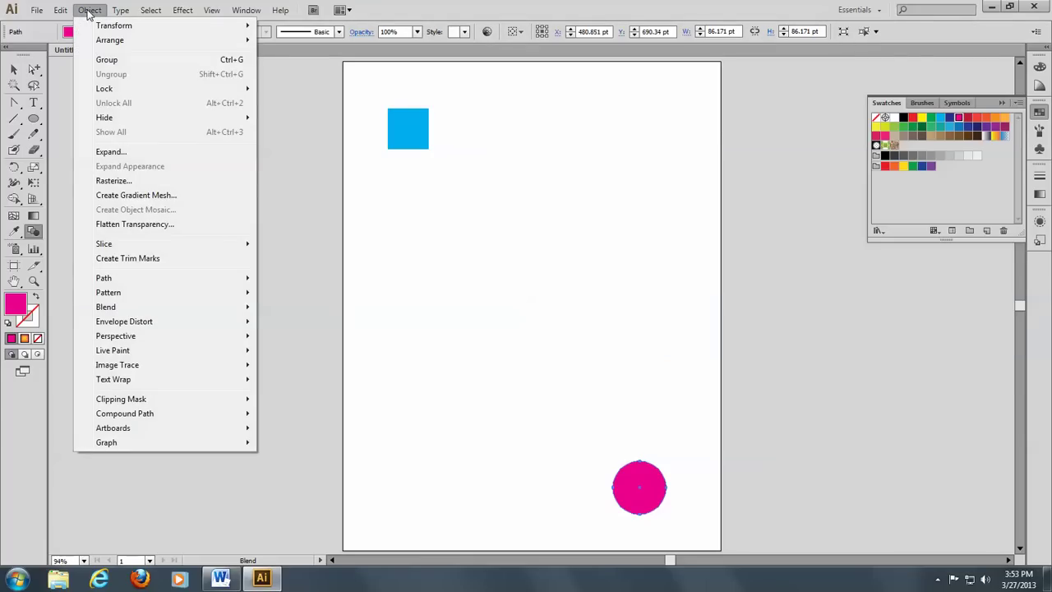
mouse_move(176, 307)
left_click(13, 69)
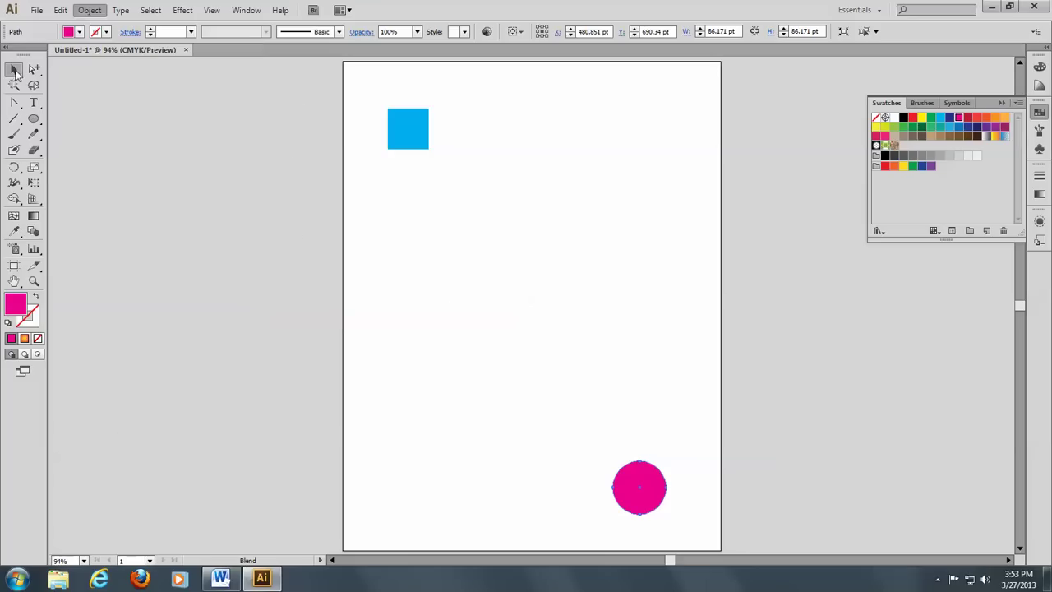
left_click_drag(371, 99, 706, 522)
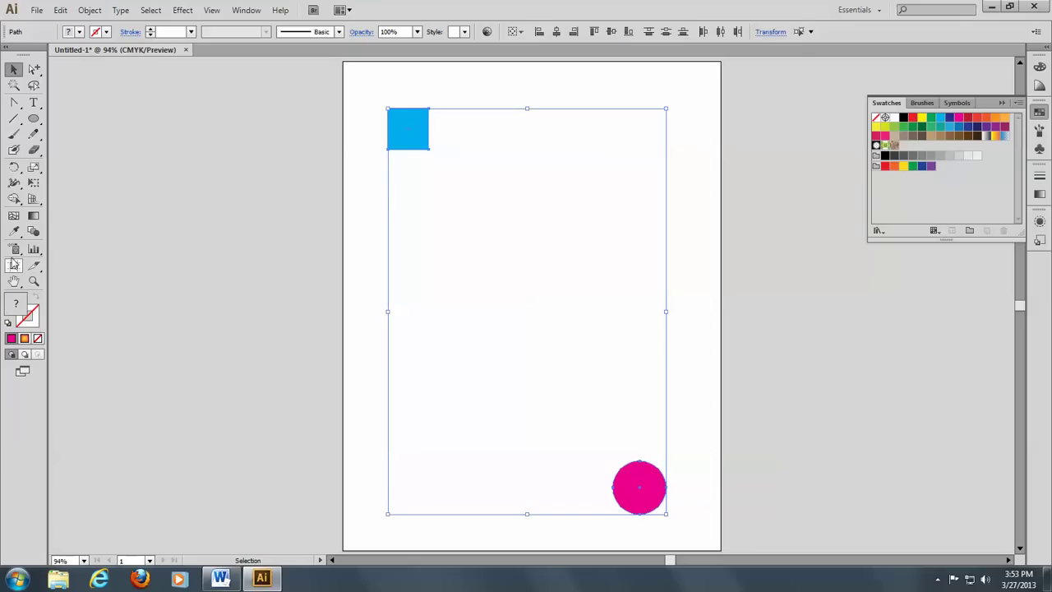
left_click(33, 234)
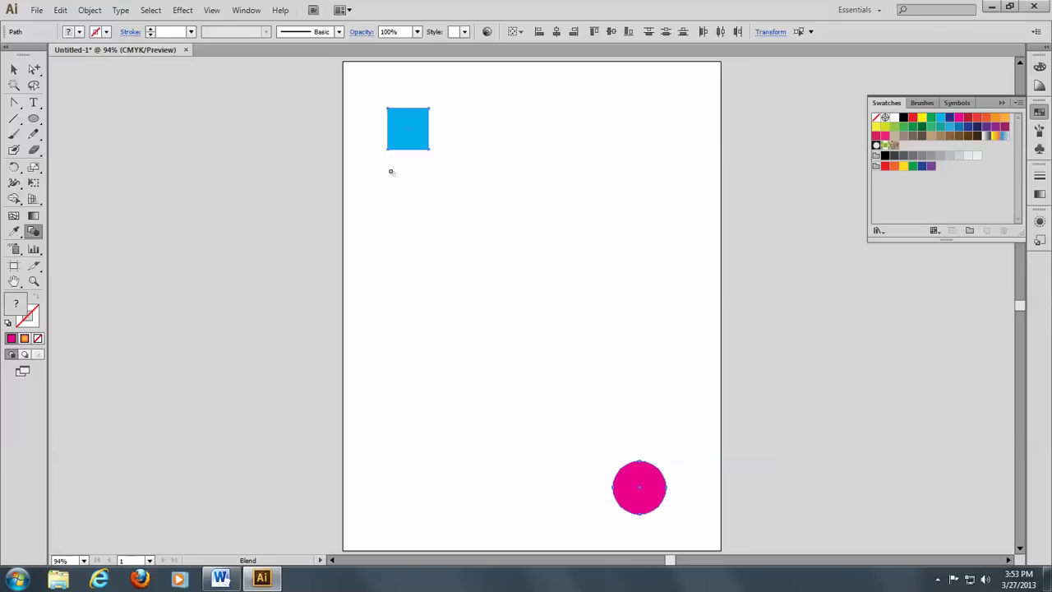
Blend from the cyan square's top-left anchor into the magenta circle
left_click(387, 109)
left_click(642, 516)
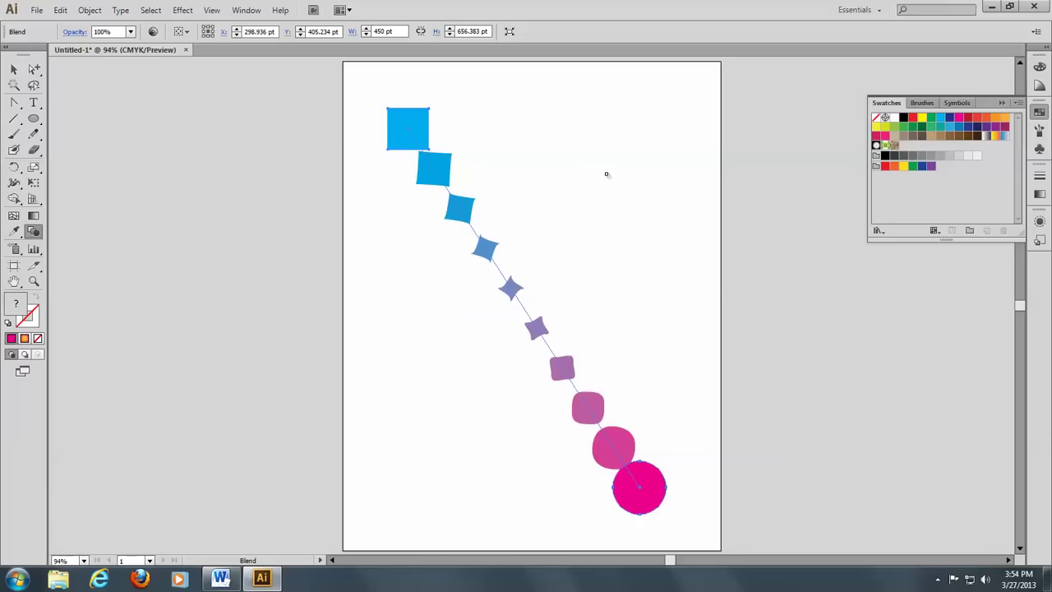
Undo the blend, recreate it from square to circle, then undo it again
key("v")
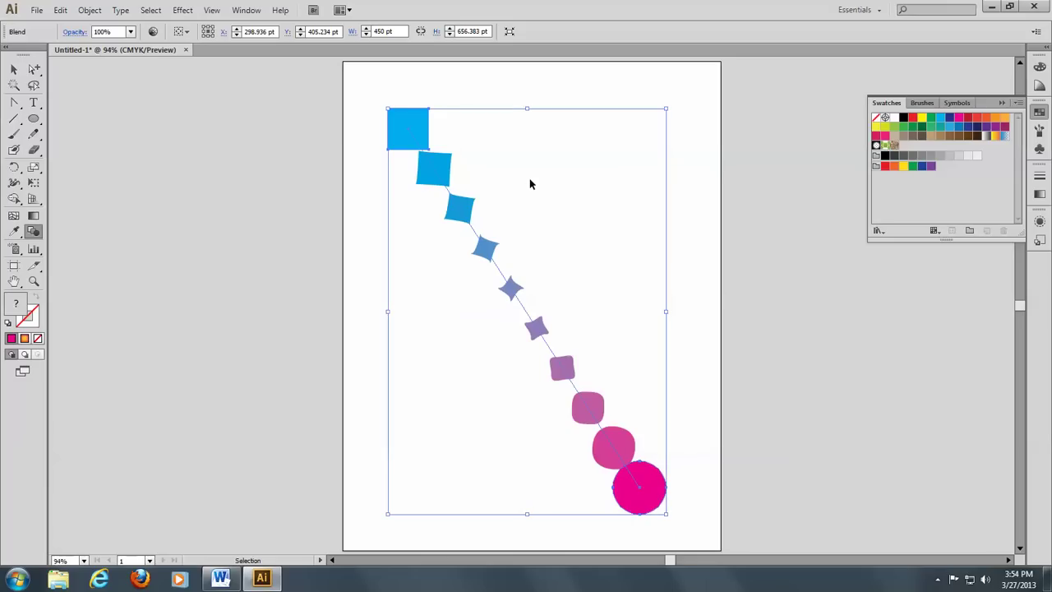
key("ctrl+z")
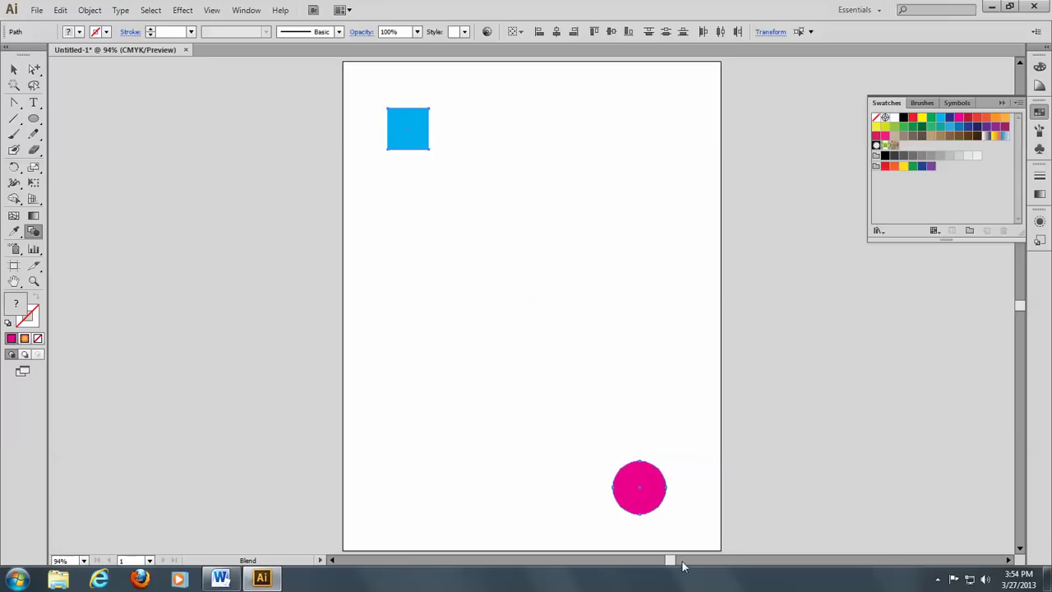
left_click(641, 488)
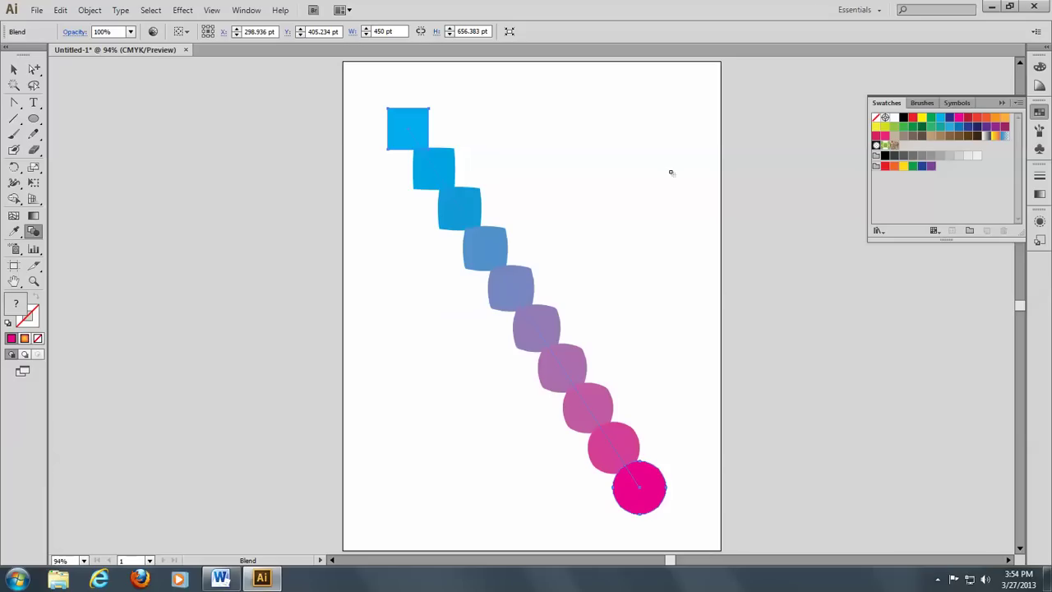
key("v")
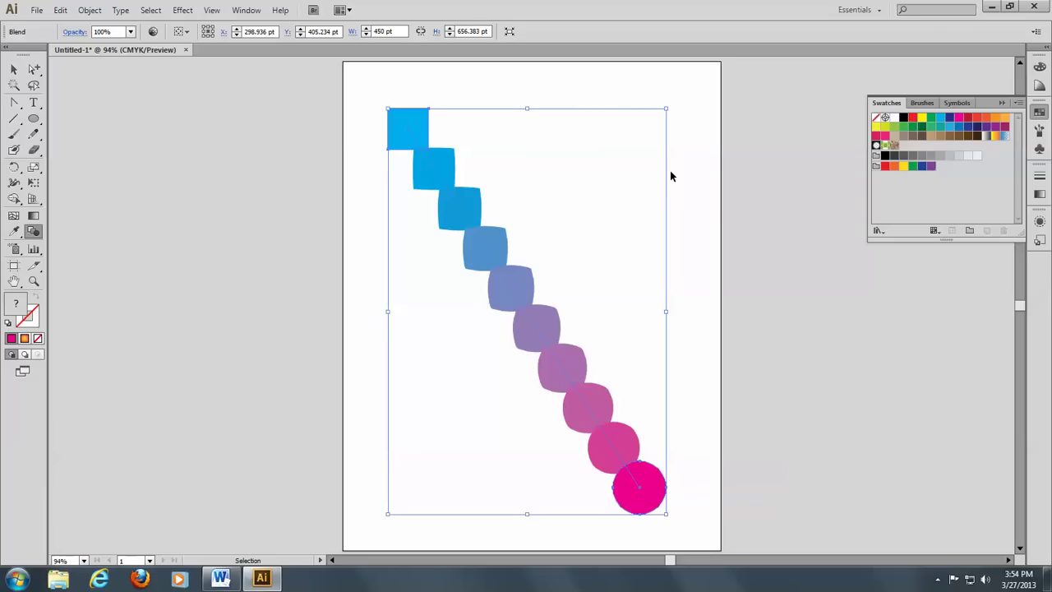
key("ctrl+z")
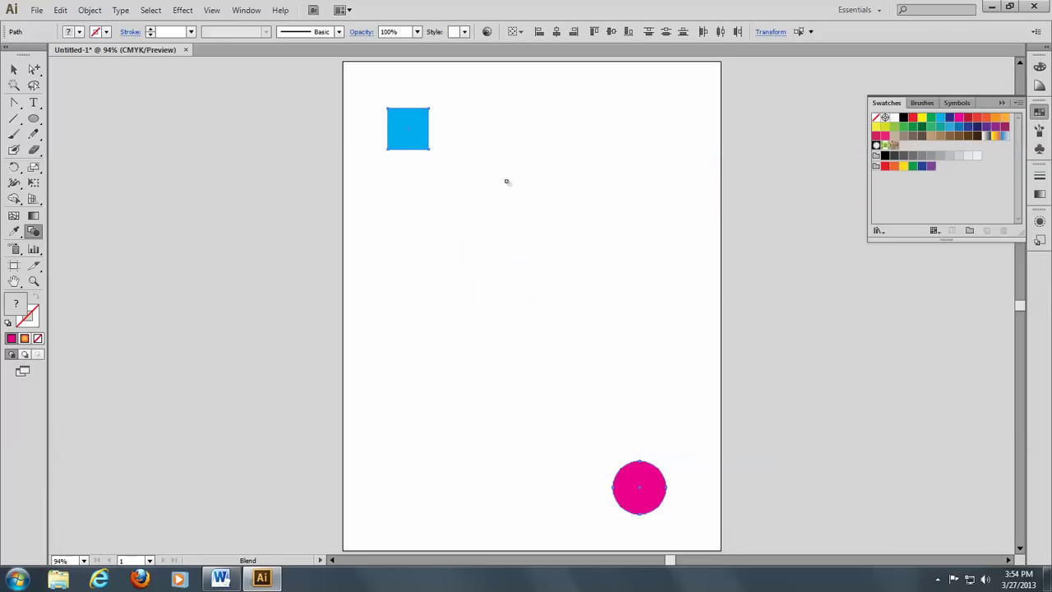
Blend the square's corner anchor to the circle's top anchor, undo, then blend again
left_click(428, 108)
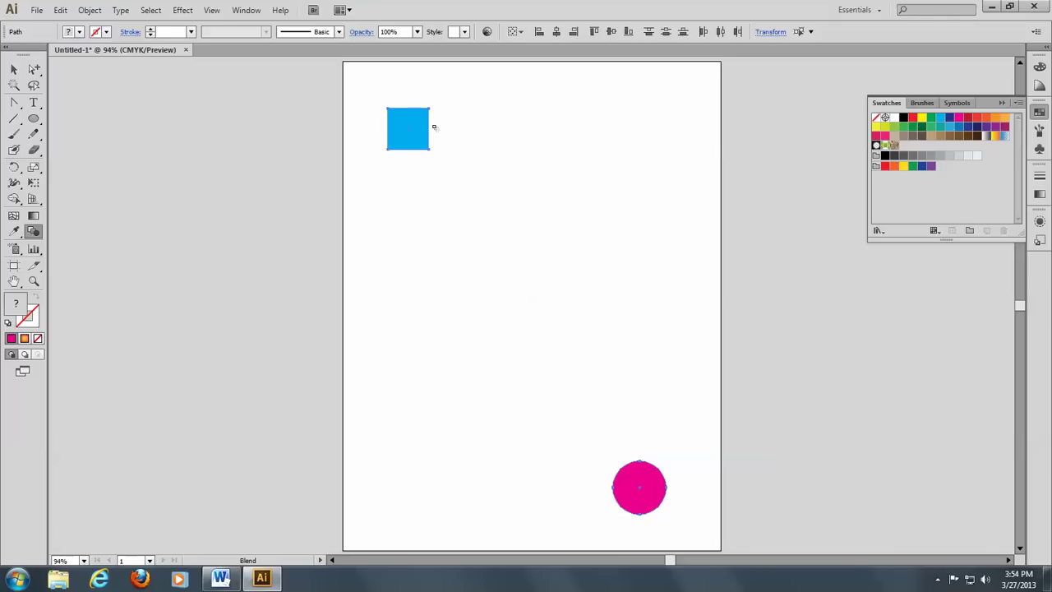
left_click(648, 470)
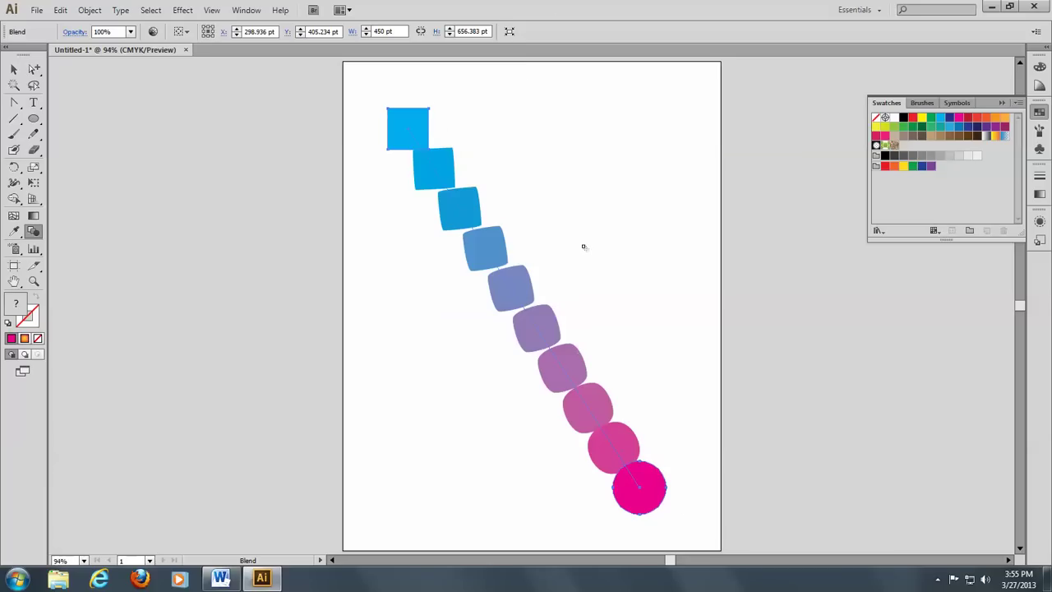
key("ctrl+z")
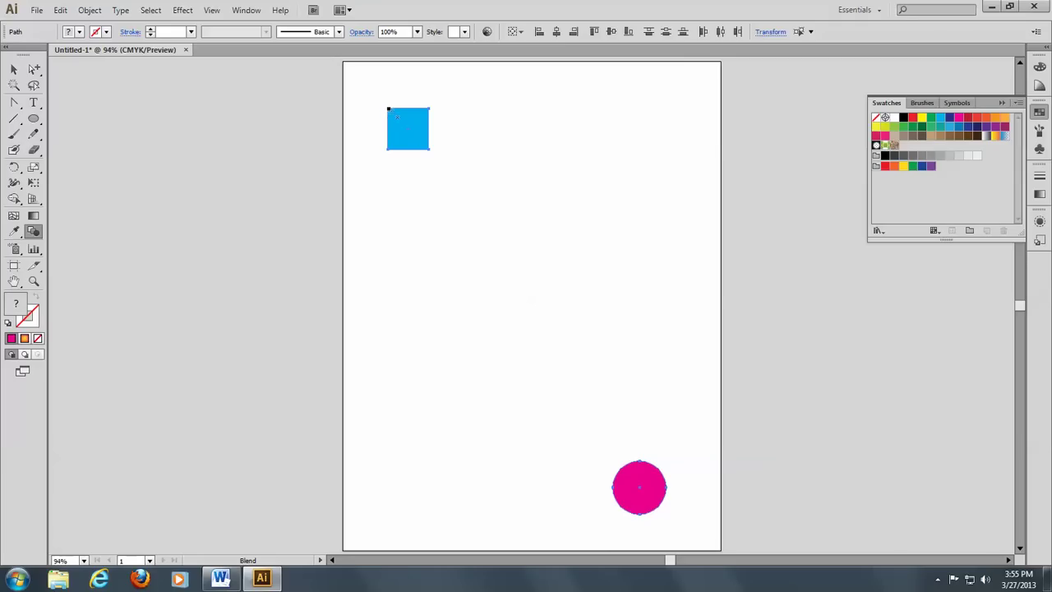
left_click(613, 489)
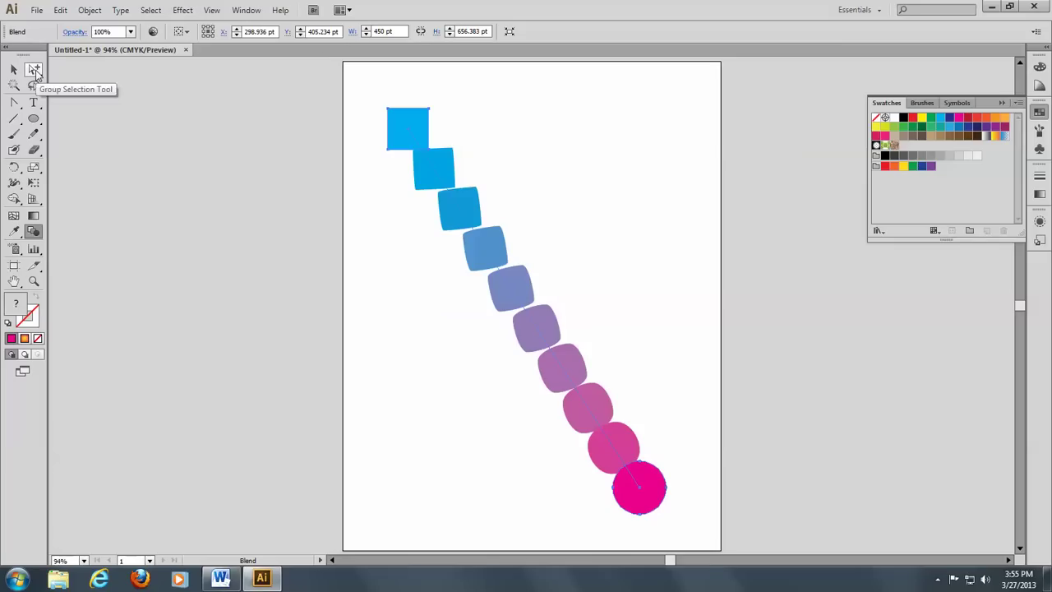
Float the Pen tools in their own panel and pick the blend's circle-end anchor
left_click_drag(13, 104, 198, 135)
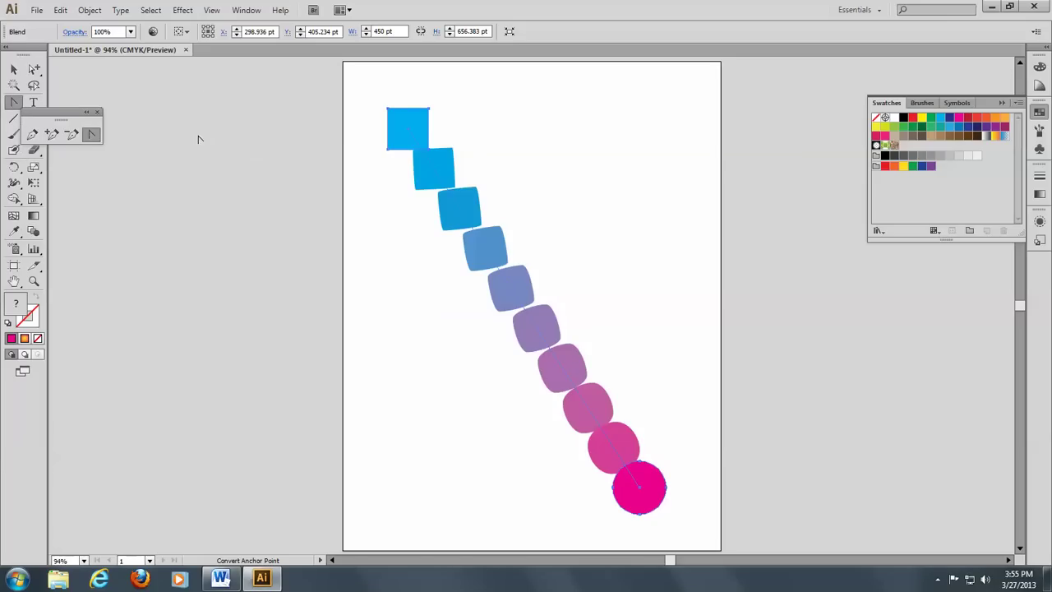
left_click_drag(56, 115, 90, 104)
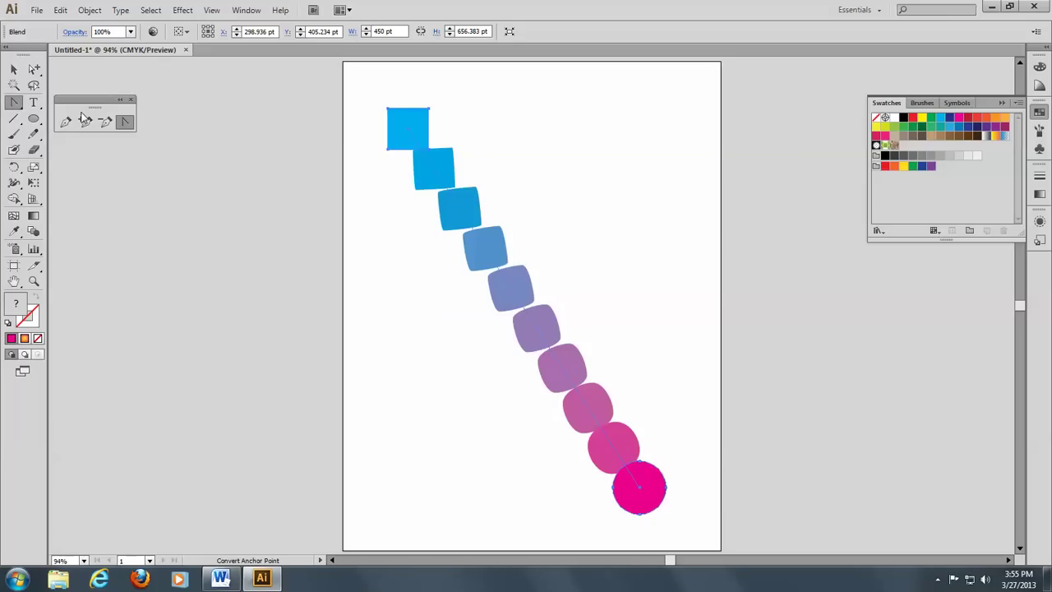
left_click(641, 489)
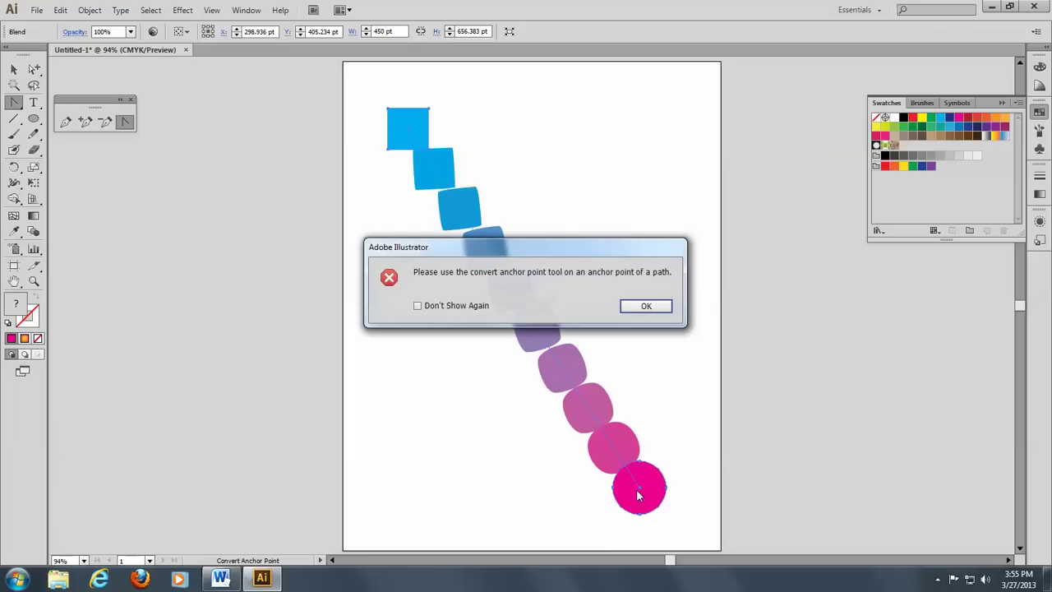
left_click(634, 313)
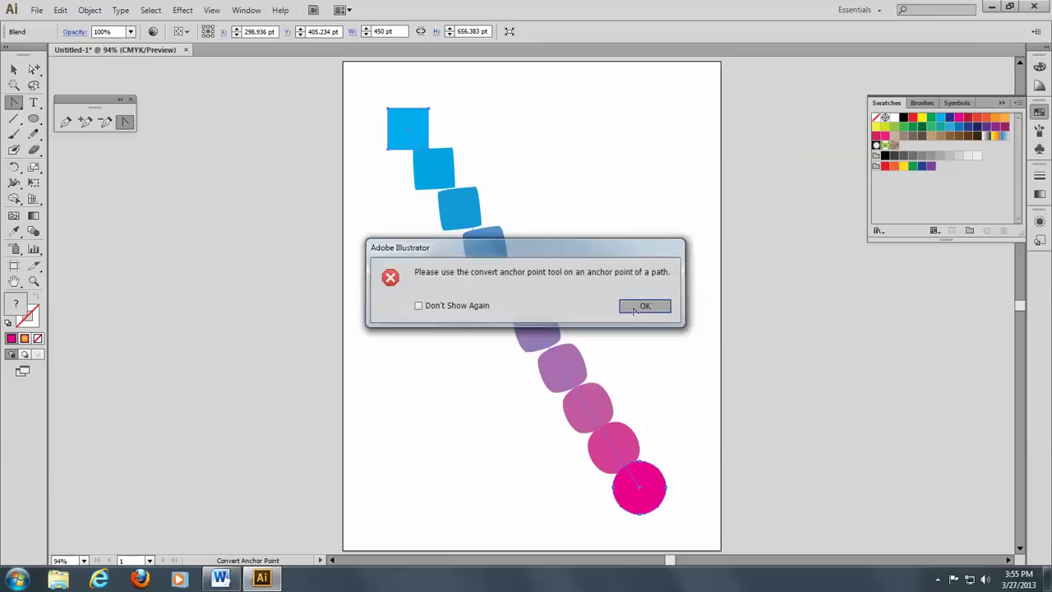
left_click(640, 490, "ctrl")
Curve the blend's spine, then expand the blend with Object and Fill checked
left_click_drag(632, 503, 687, 138)
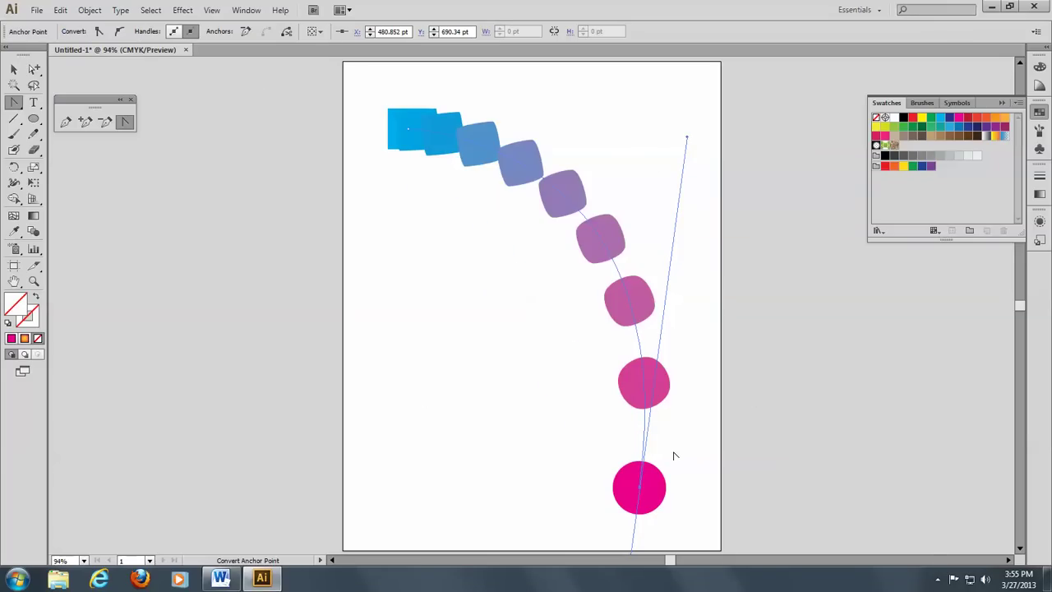
left_click(89, 10)
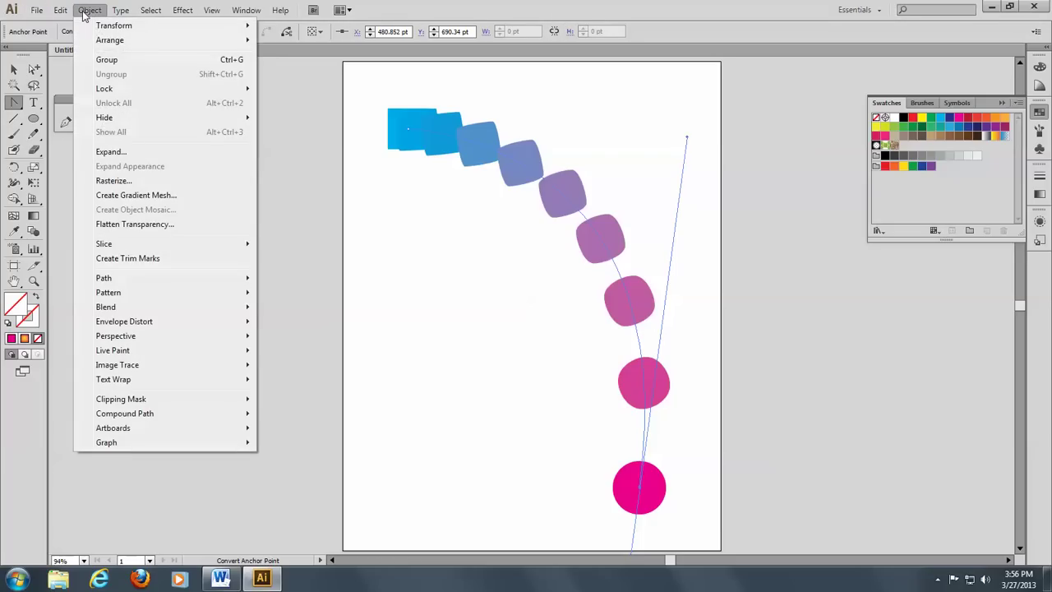
left_click(116, 153)
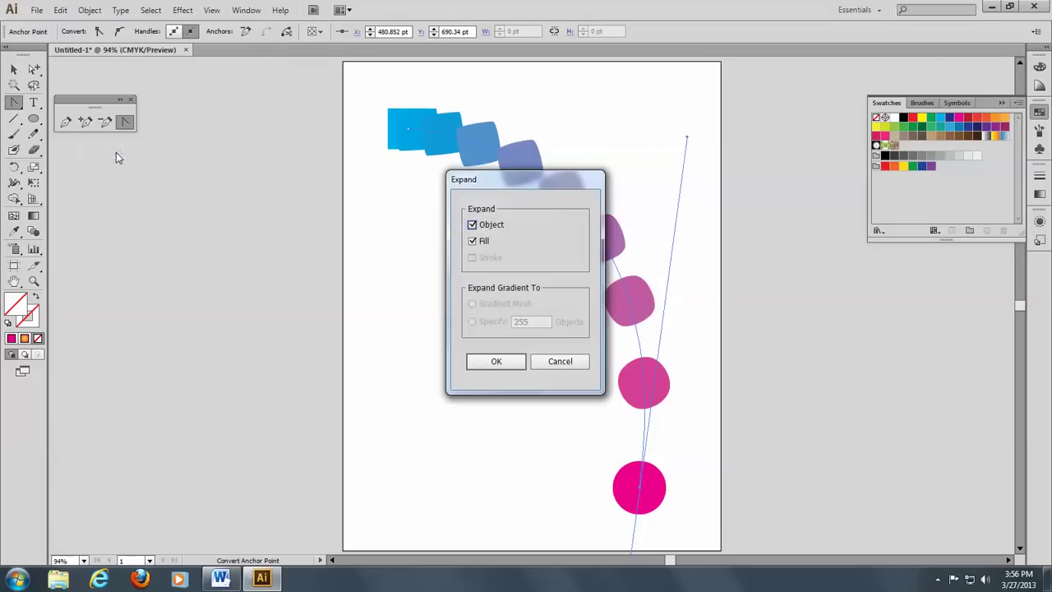
left_click(495, 361)
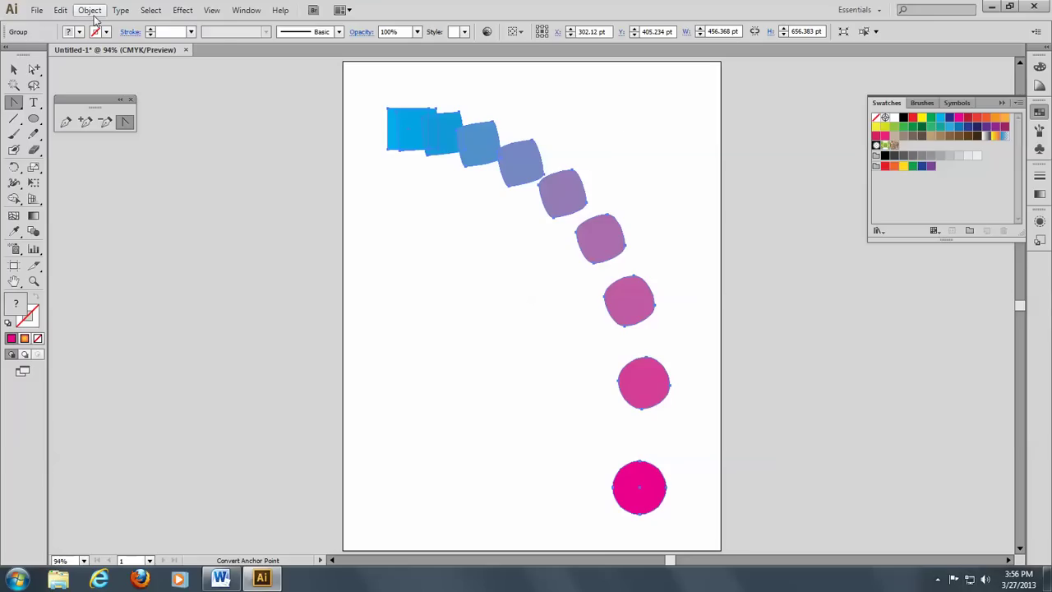
Nudge the expanded group up and pull the brightest blue square out below
left_click(34, 71)
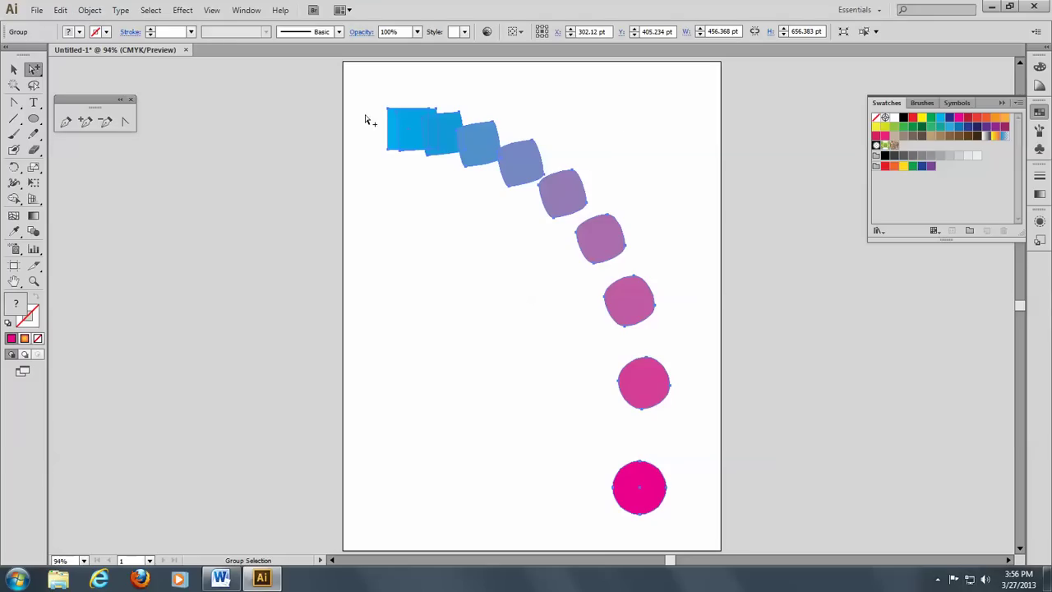
mouse_move(389, 136)
left_mouse_down()
mouse_move(357, 192)
mouse_move(436, 181)
mouse_move(392, 131)
left_mouse_up()
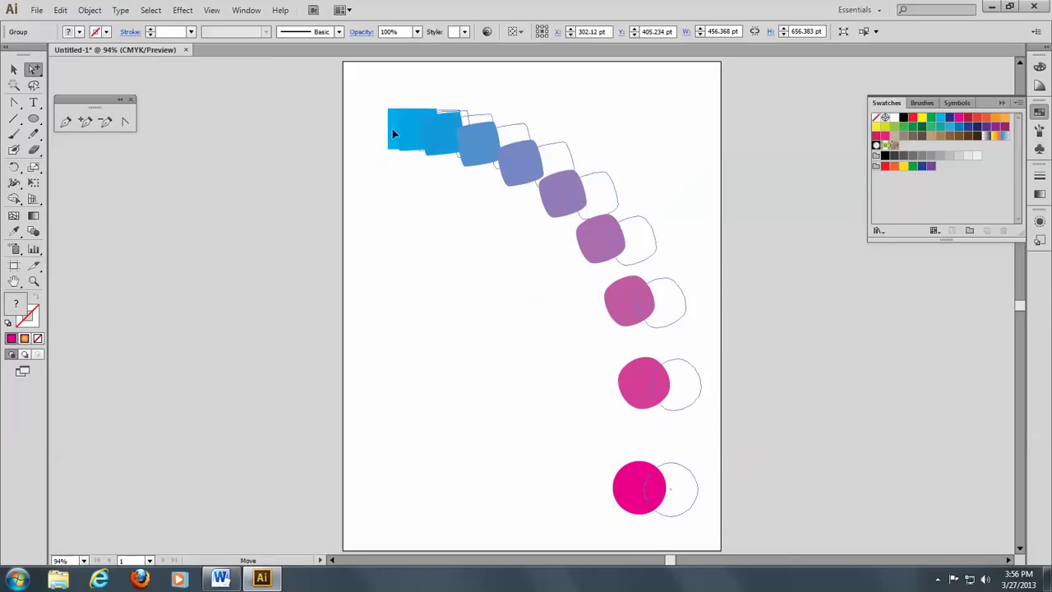
left_click(390, 216)
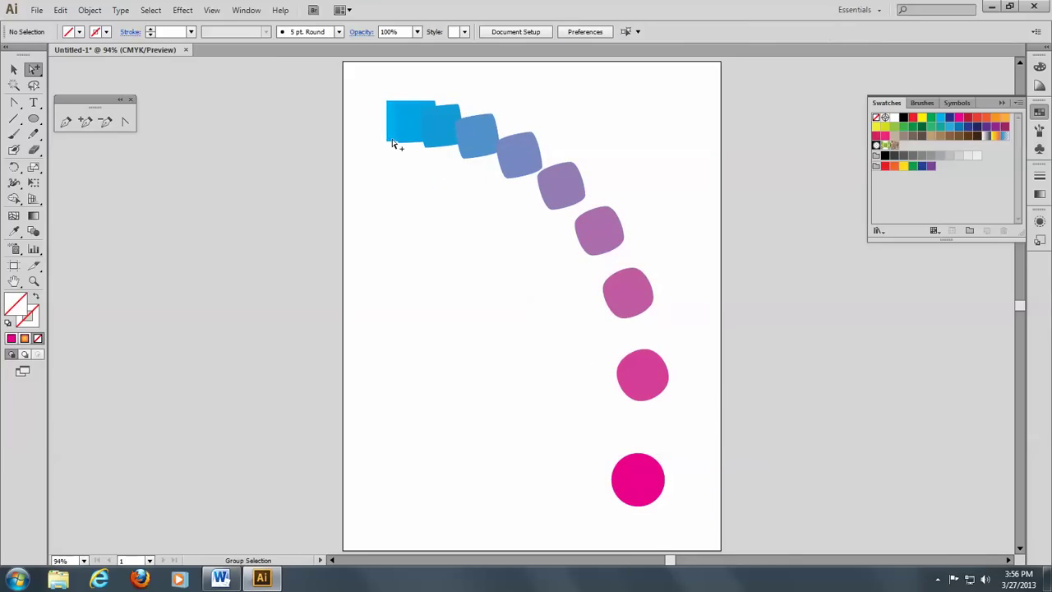
left_click_drag(392, 144, 372, 209)
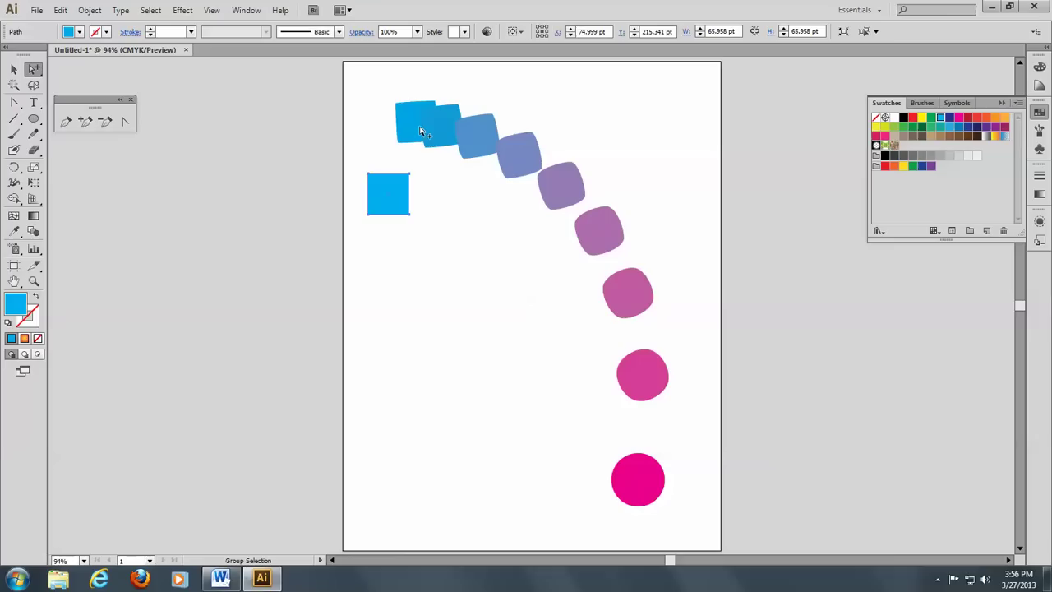
Spread the blue, purple and pink shapes along an arc and raise the magenta circle
left_click_drag(412, 114, 459, 104)
left_click_drag(486, 145, 542, 117)
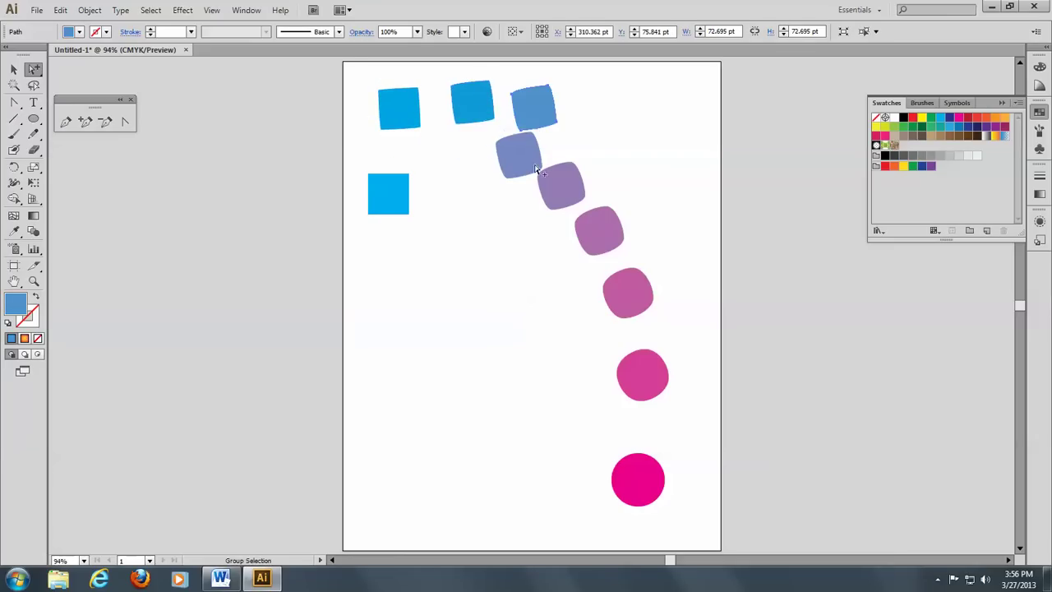
left_click_drag(529, 164, 604, 141)
left_click_drag(562, 188, 629, 183)
left_click_drag(599, 235, 648, 237)
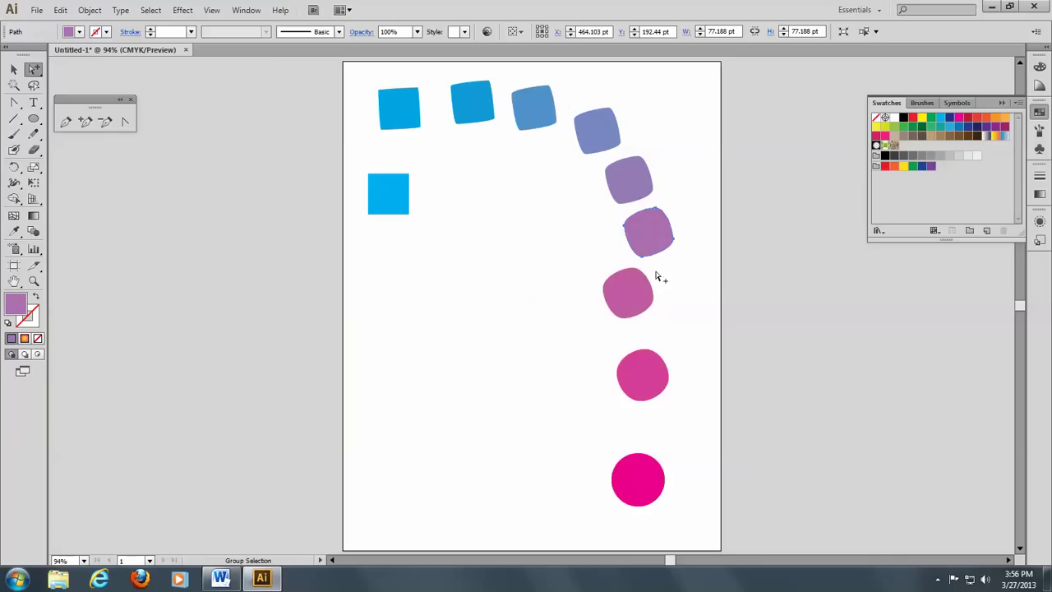
left_click_drag(630, 294, 653, 285)
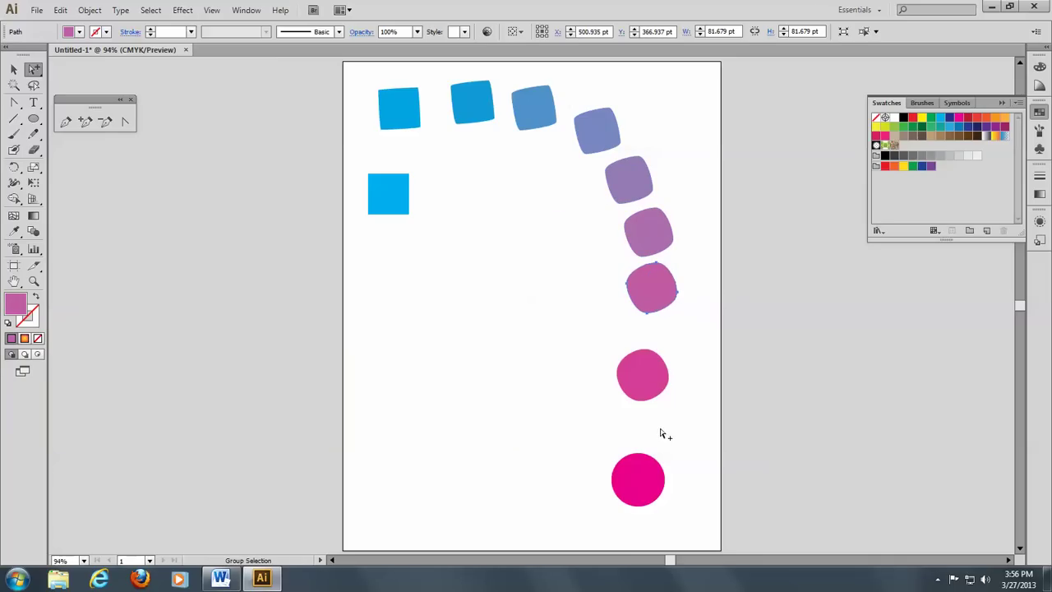
left_click_drag(638, 390, 653, 360)
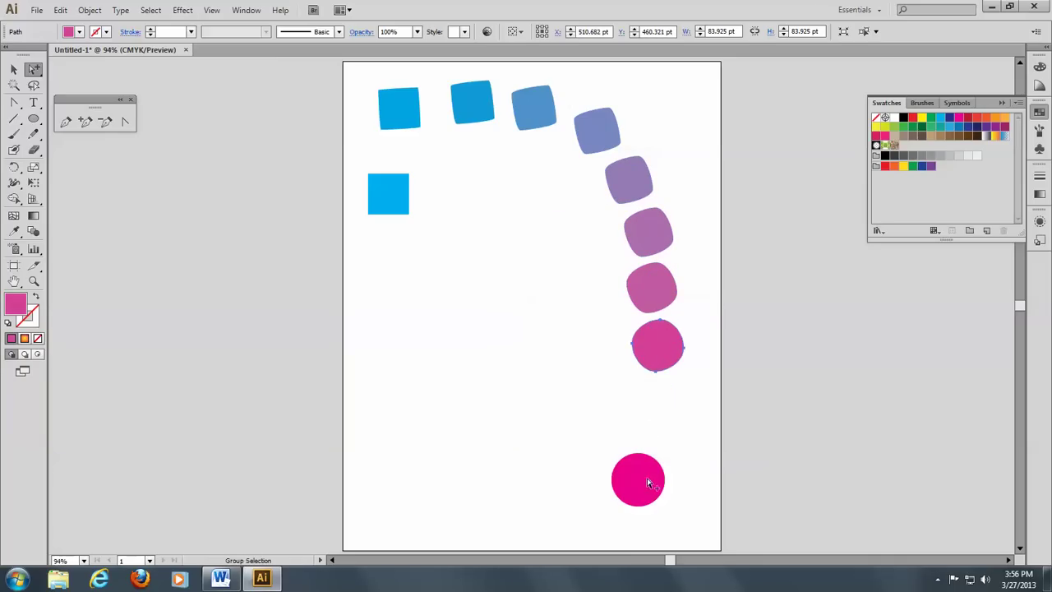
left_click_drag(649, 479, 667, 414)
left_click_drag(394, 194, 387, 156)
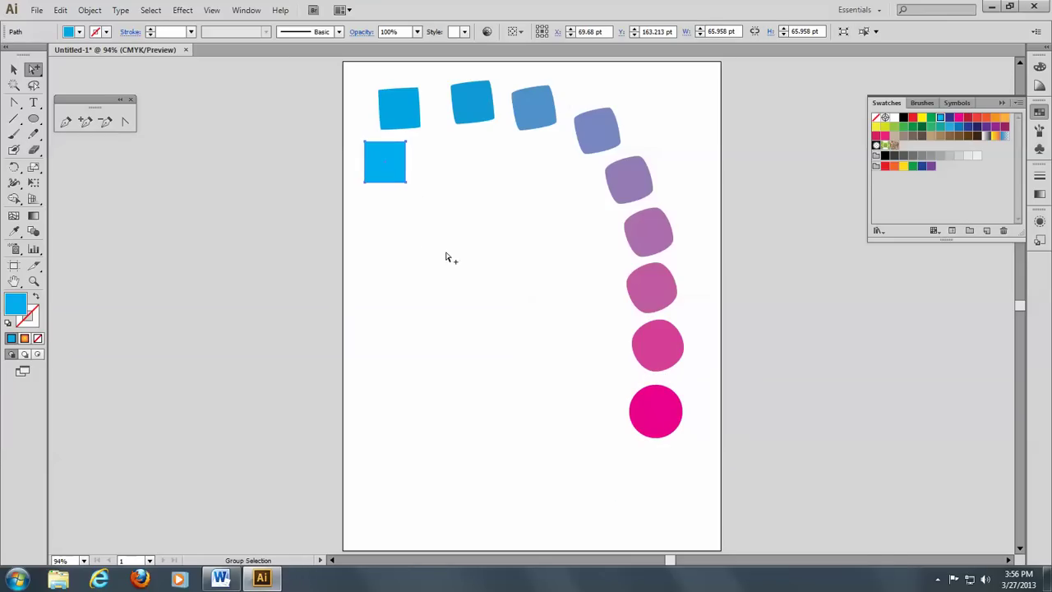
Undo the square's gradient fill, then draw a yellow-orange gradient circle below it
left_click(34, 120)
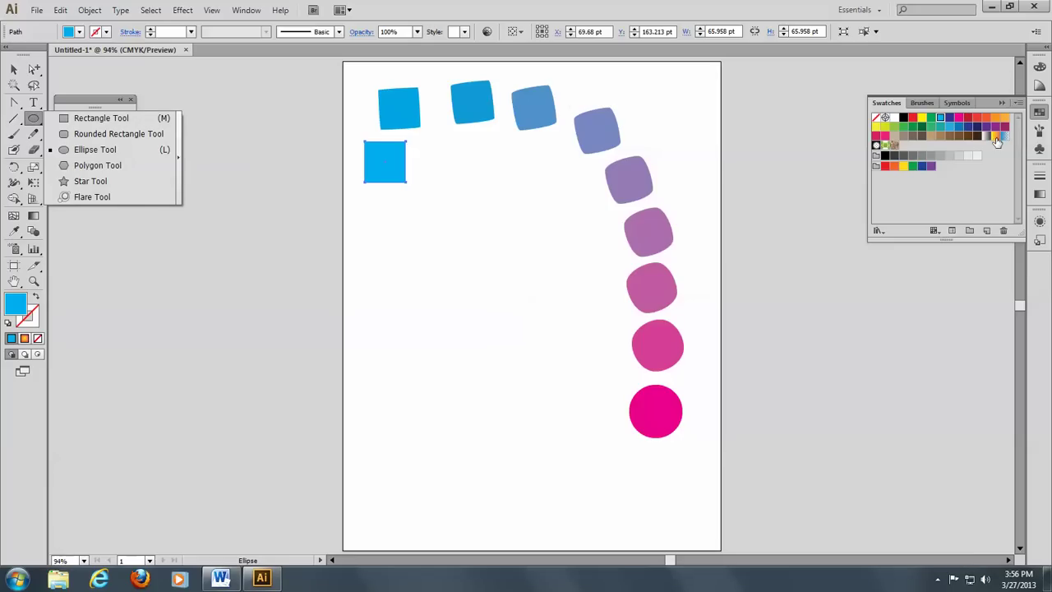
left_click(995, 139)
left_click(995, 140)
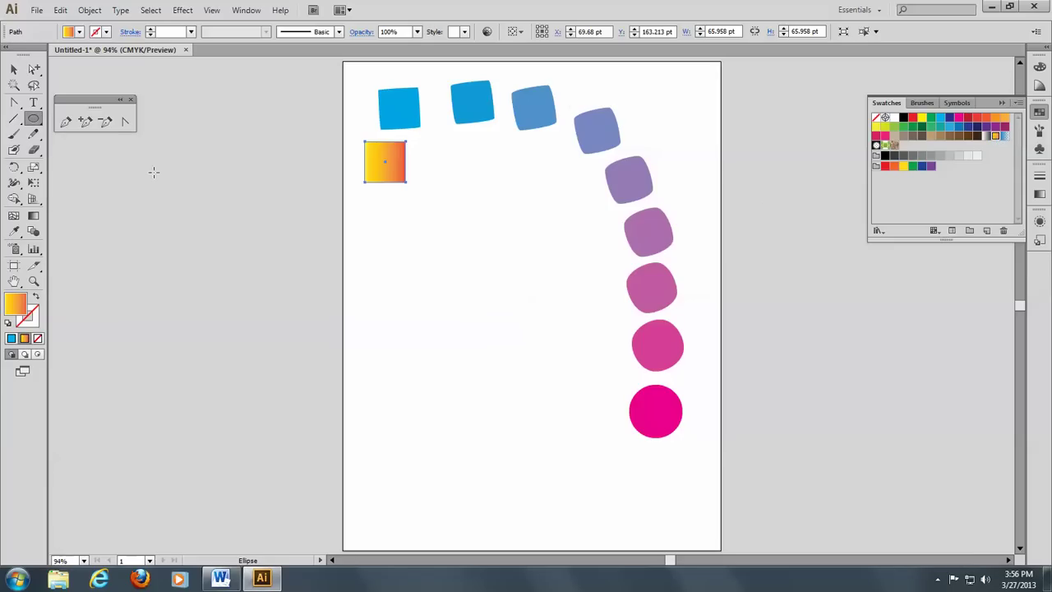
key("ctrl+alt")
key("ctrl+z")
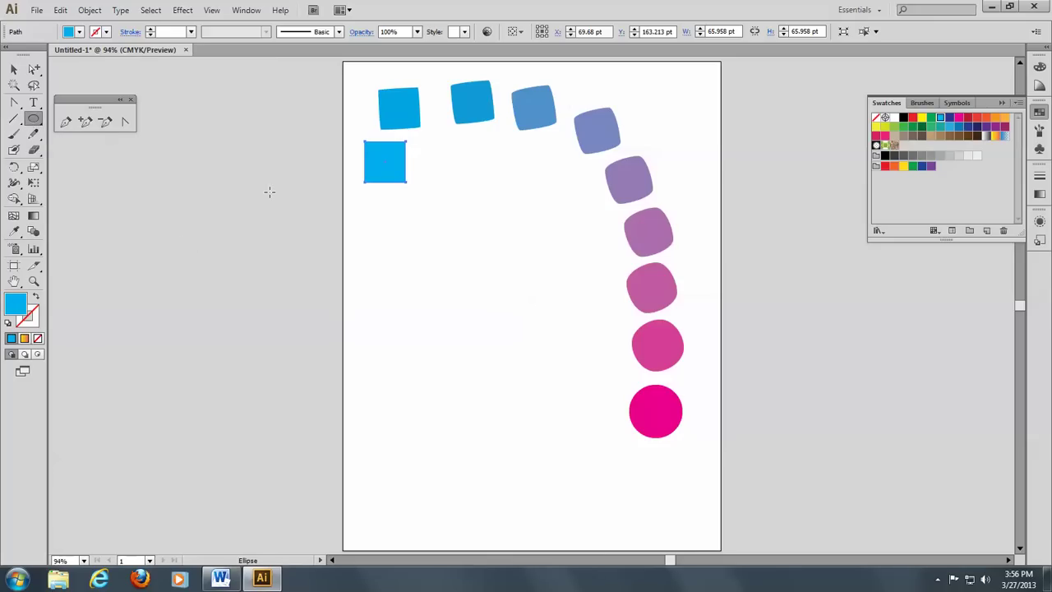
left_click_drag(365, 222, 411, 268)
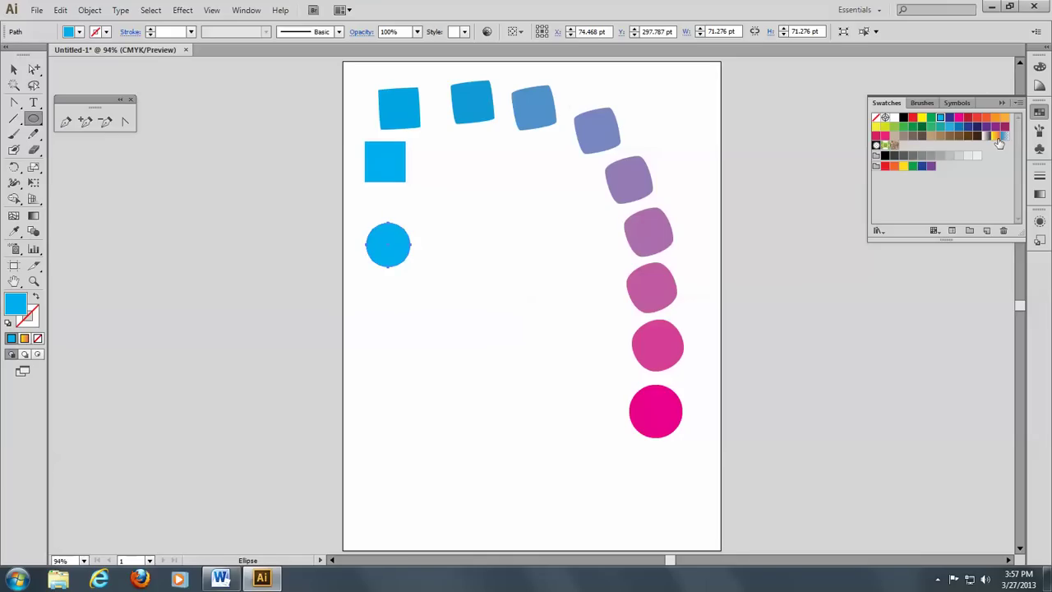
left_click(994, 137)
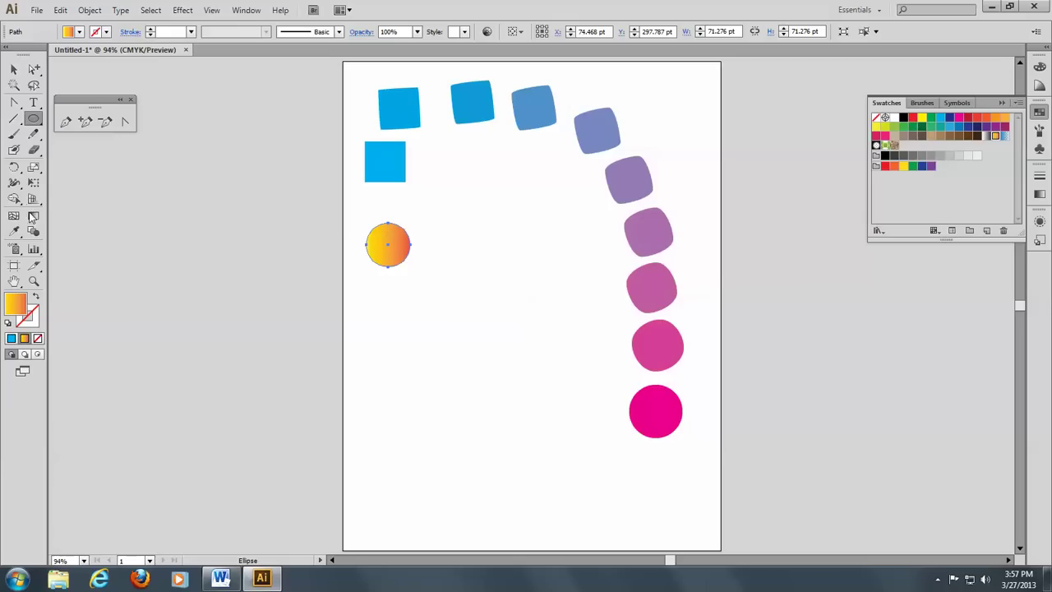
Set the circle's gradient type to Radial so yellow centre fades to red edge
left_click(33, 216)
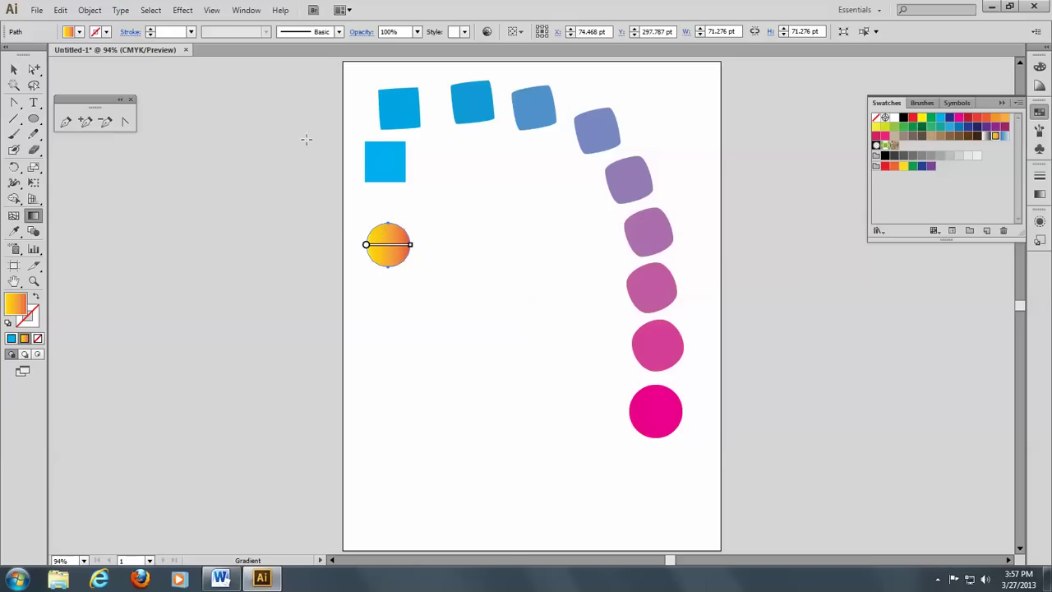
left_click(245, 10)
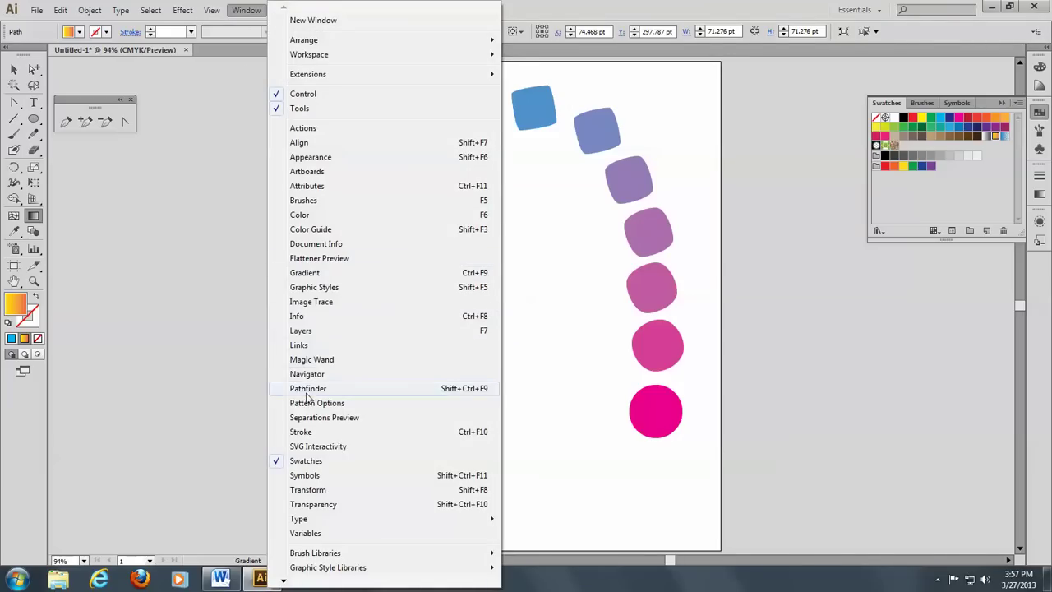
left_click(303, 274)
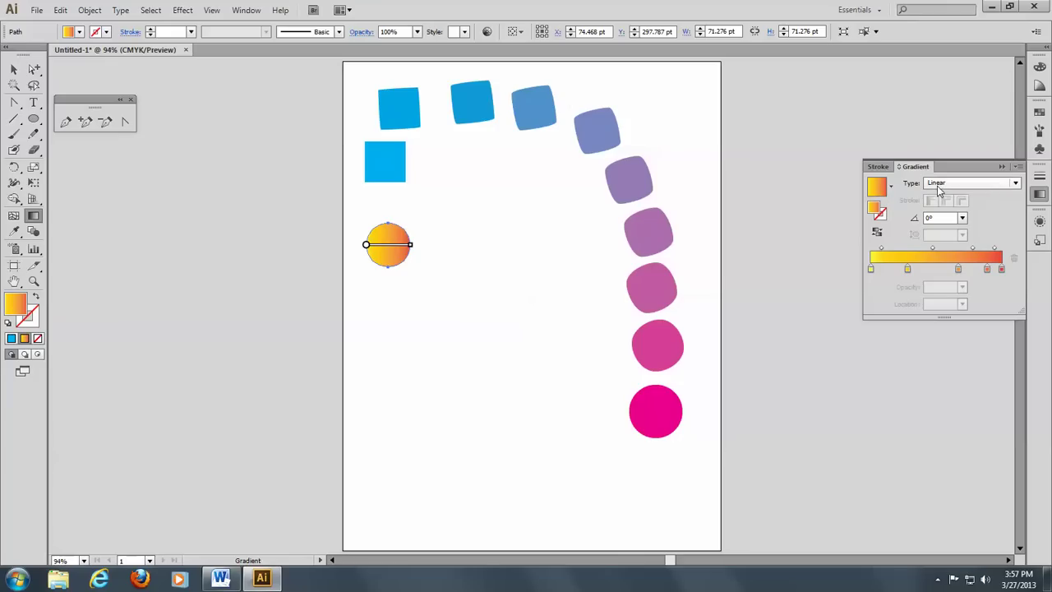
left_click(1017, 183)
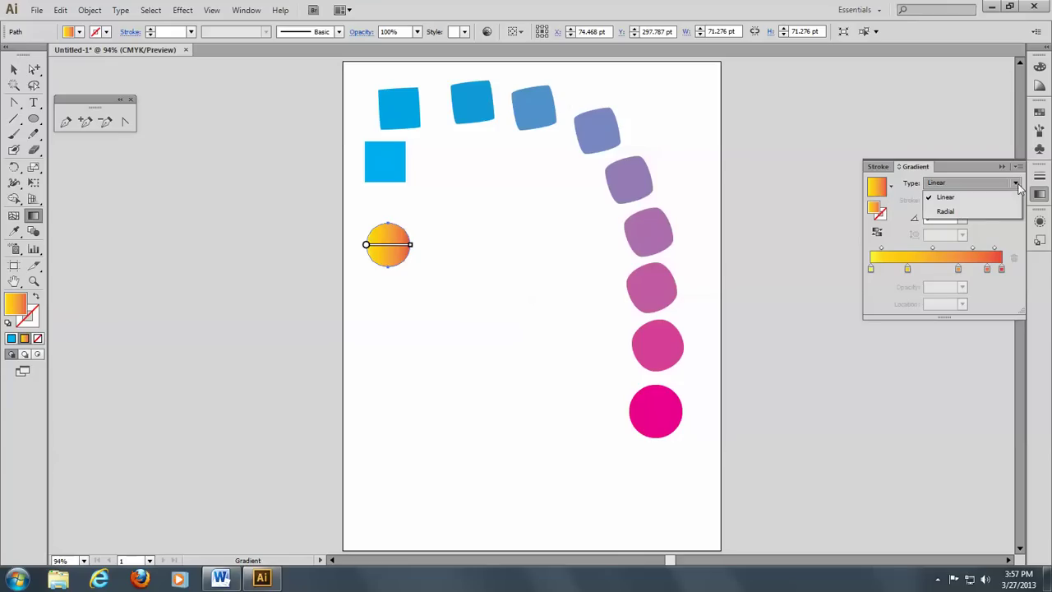
left_click(953, 212)
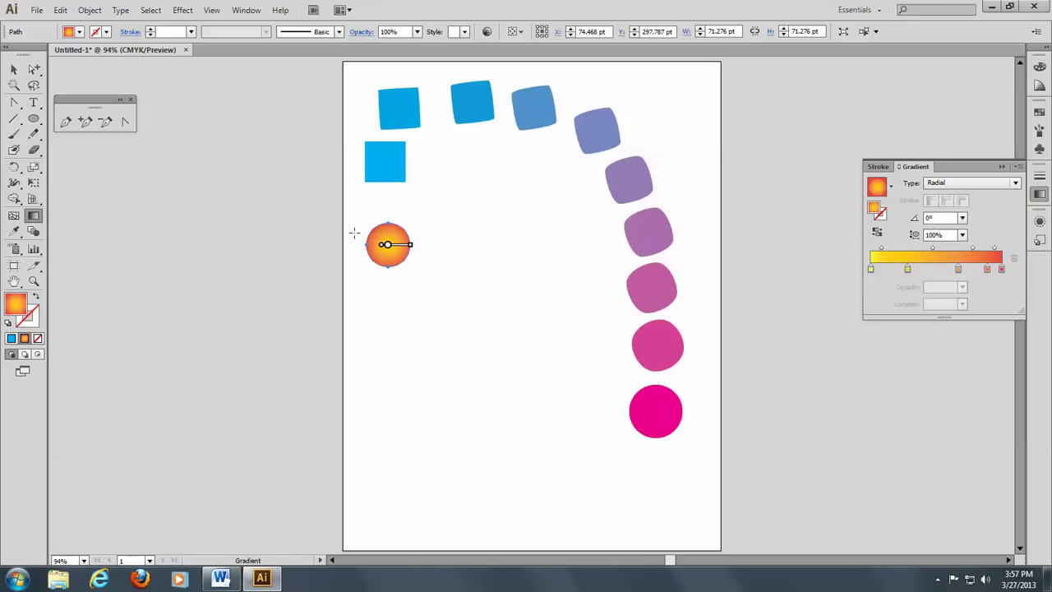
mouse_move(385, 231)
Shift the radial gradient highlight toward the upper left at 123.7°, then fit the artboard
left_click(33, 281)
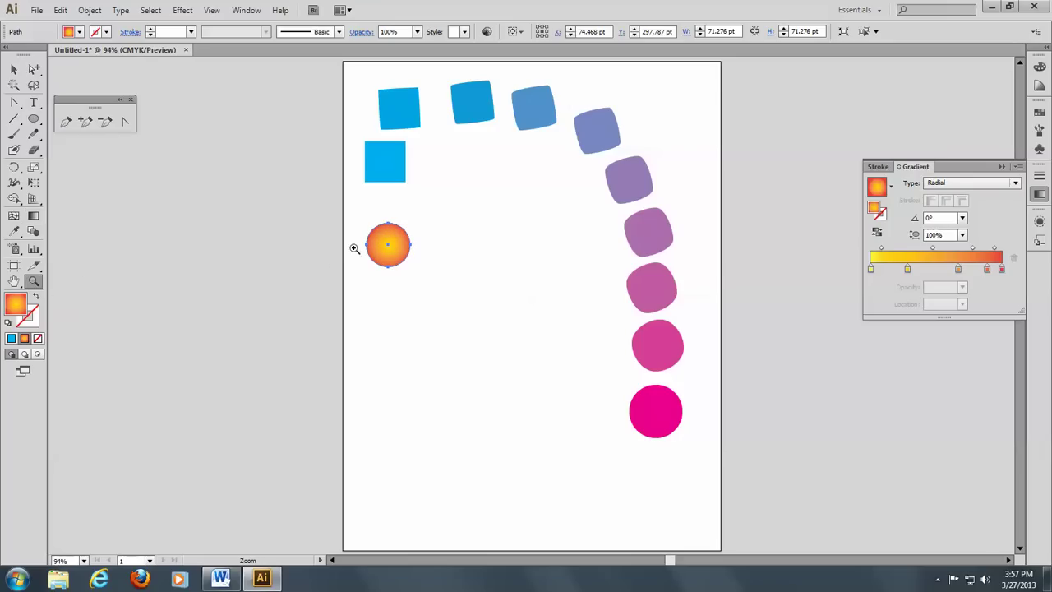
left_click_drag(355, 216, 444, 286)
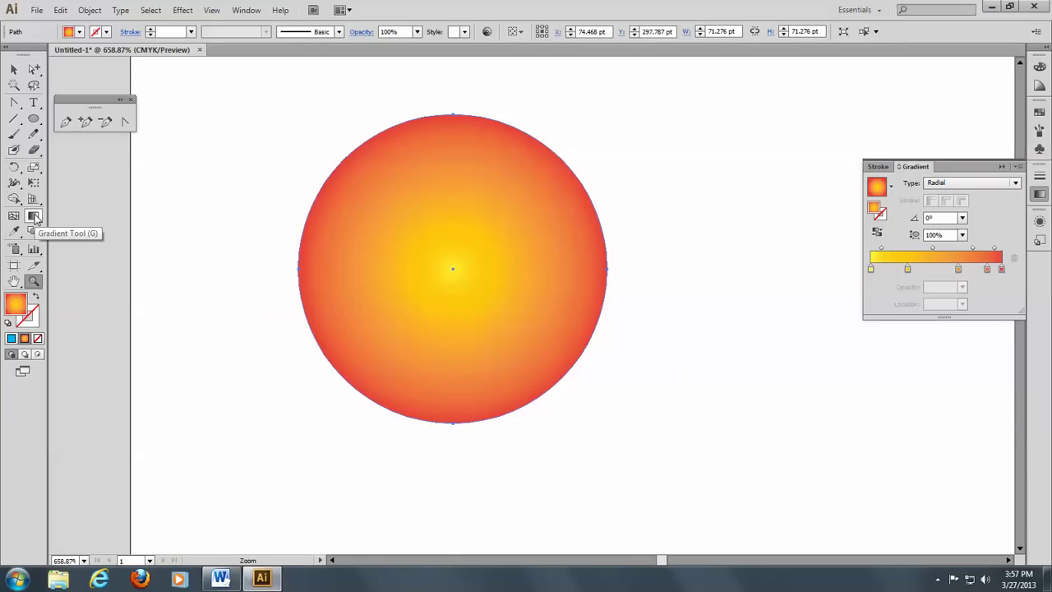
left_click(35, 216)
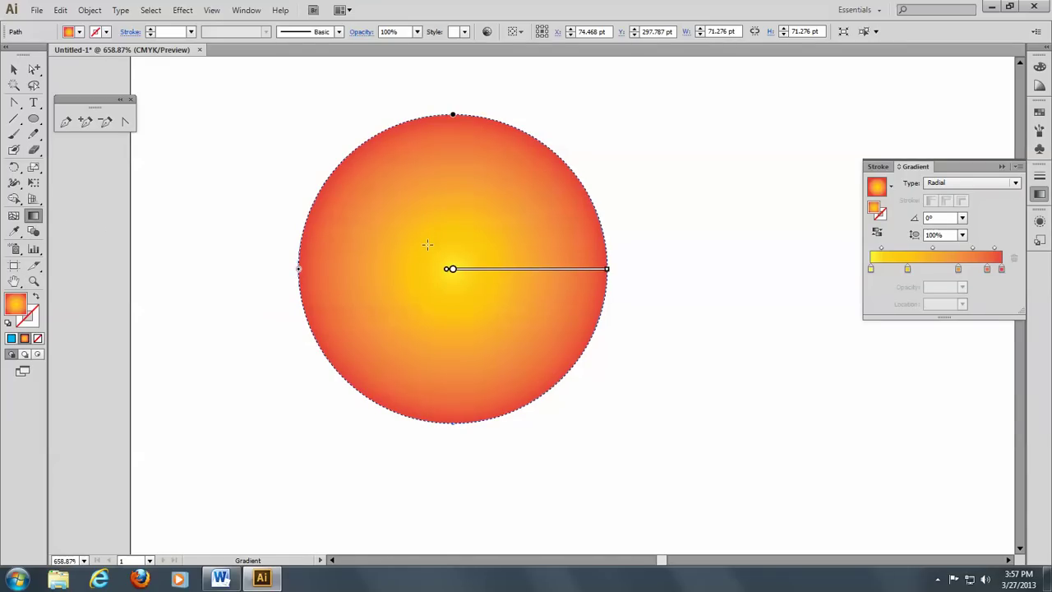
left_click_drag(427, 244, 353, 134)
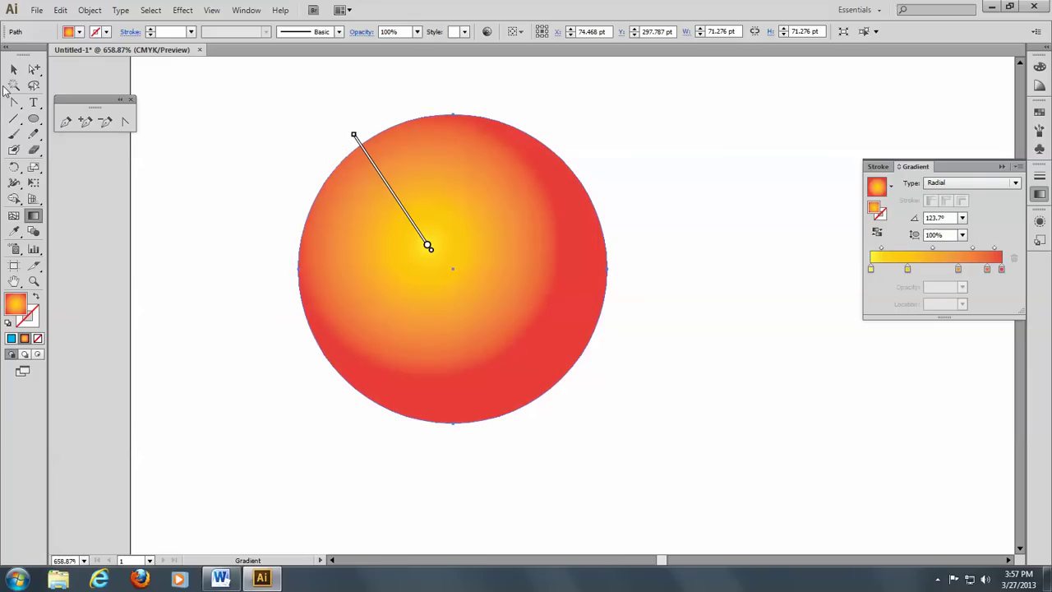
left_click(13, 69)
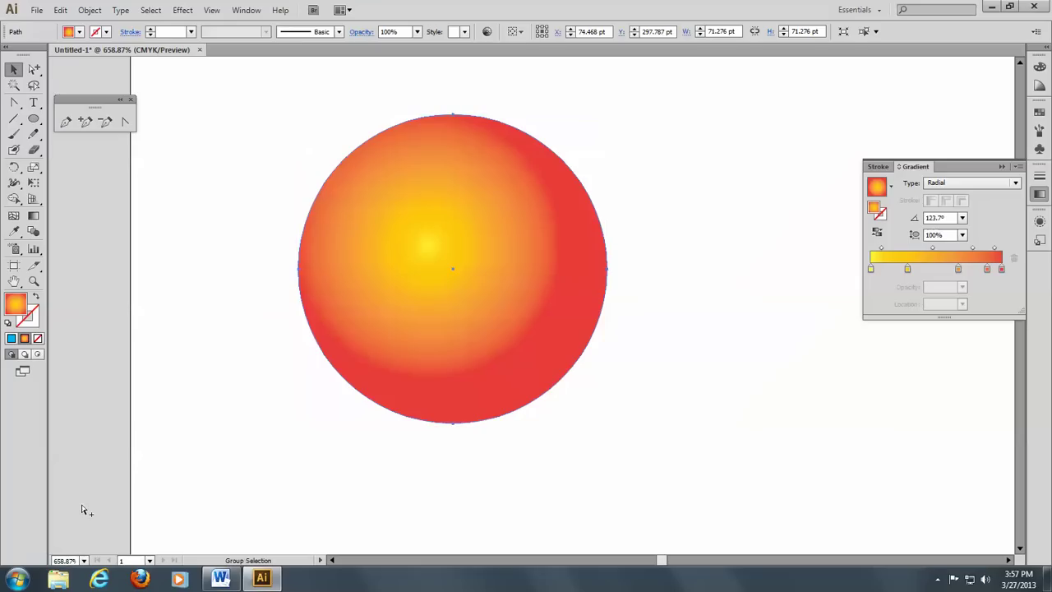
key("ctrl+0")
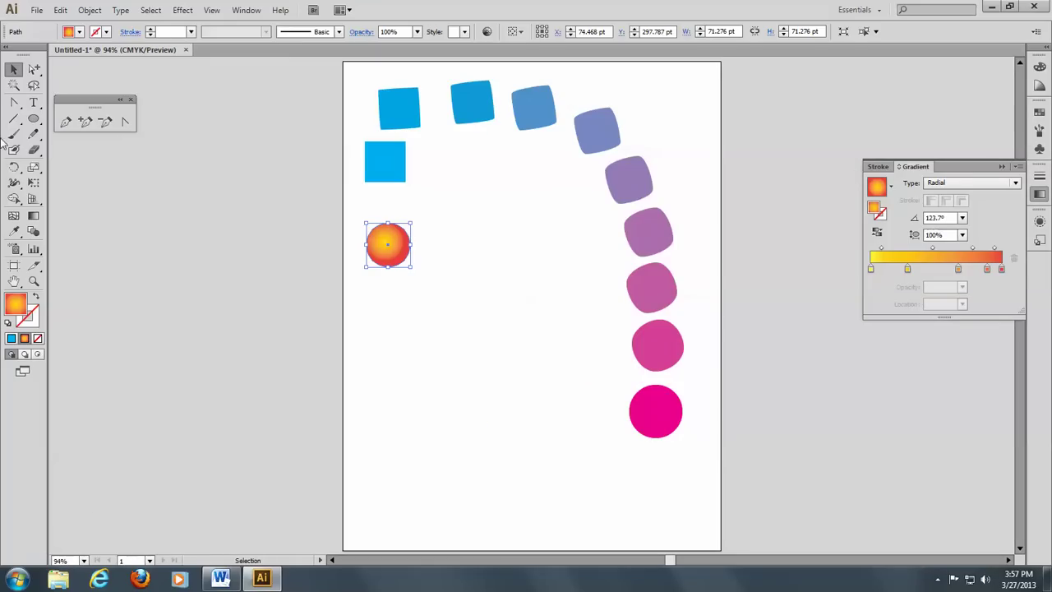
Copy the sphere down-right as a smaller 48.937 pt circle and select both circles
left_click(14, 71)
left_click_drag(505, 406, 539, 438)
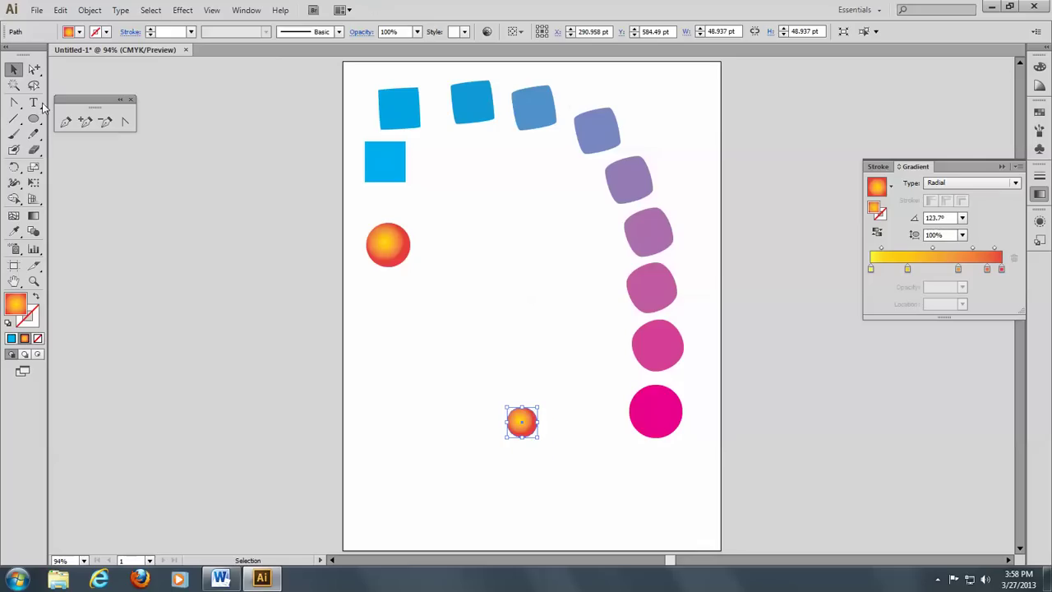
left_click(11, 71)
left_click_drag(358, 216, 570, 466)
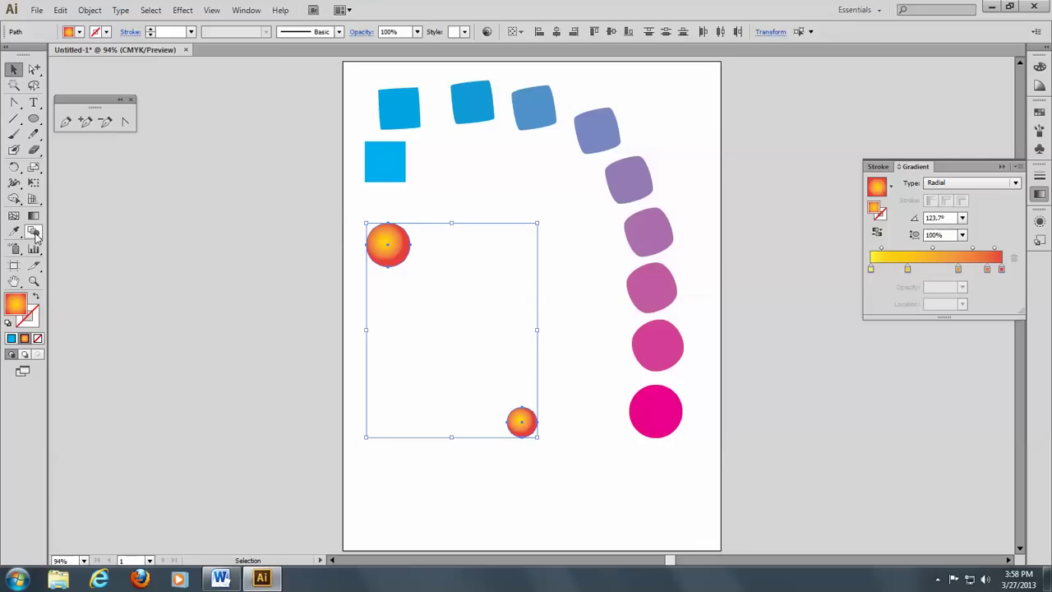
Blend the large gradient sphere into the small one, forming a diagonal chain
left_click(34, 234)
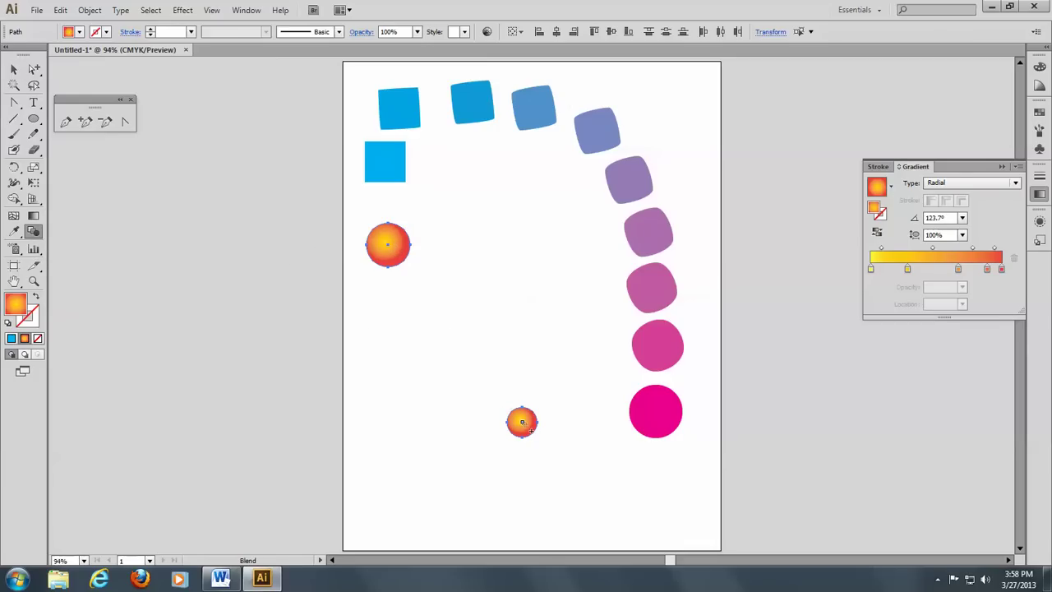
left_click(522, 422)
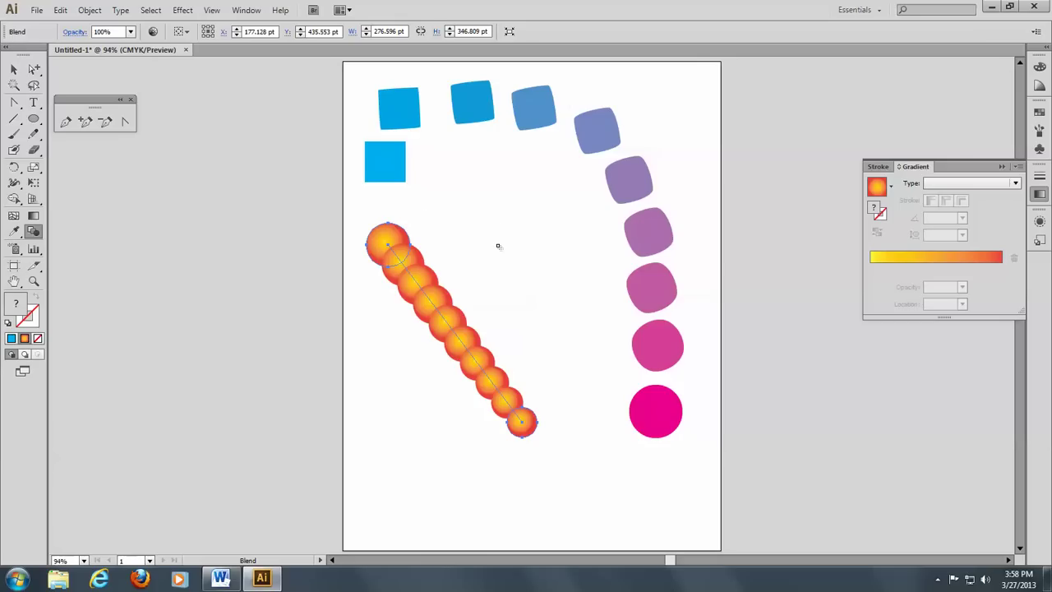
left_click(13, 69)
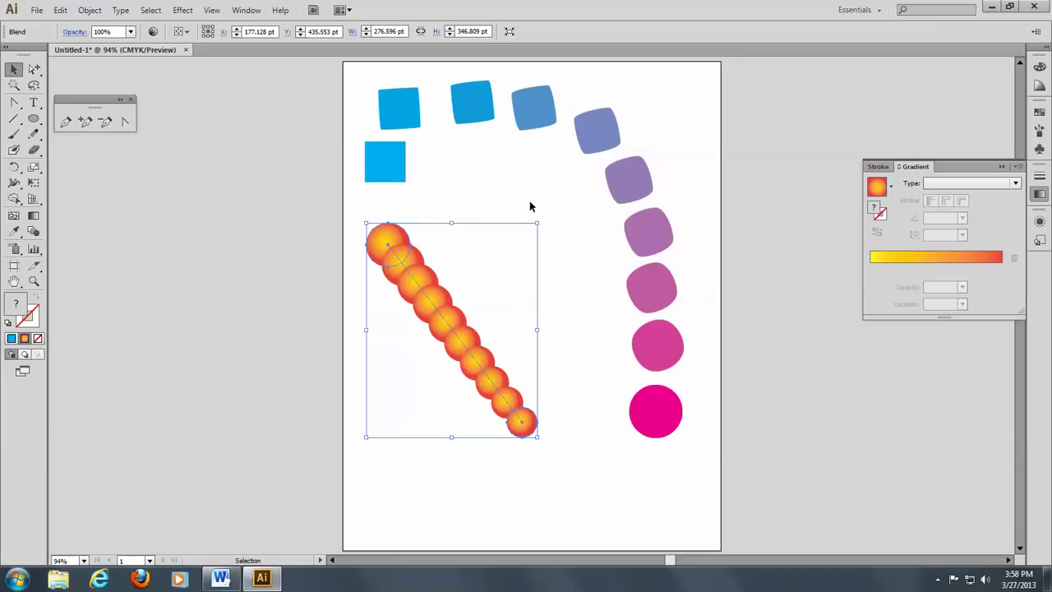